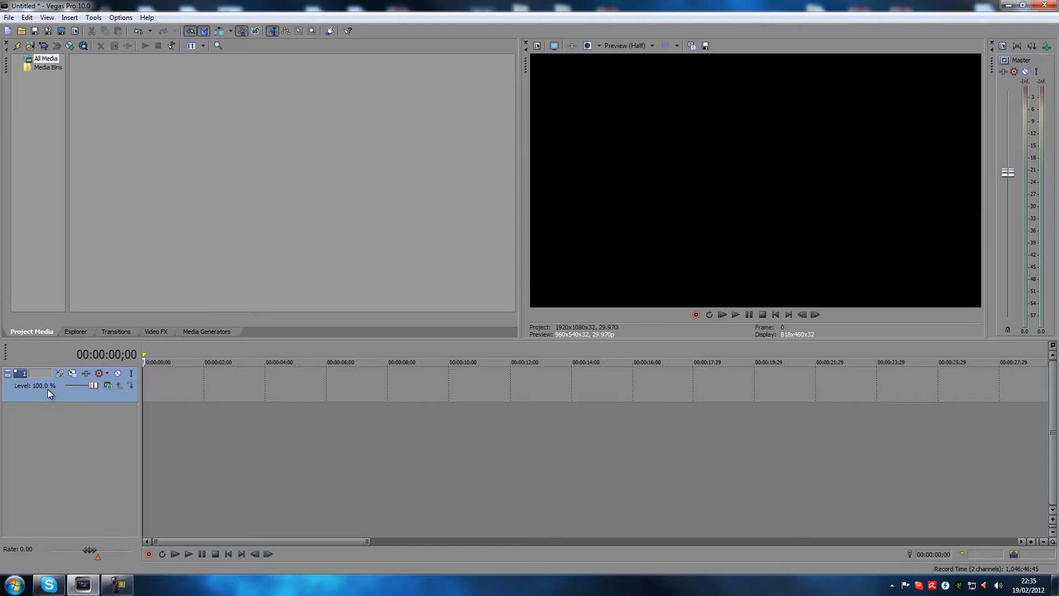
# - Delete the extra video tracks, leaving one empty track, and bring up the Insert menu
pyautogui.hotkey('ctrl', 'shift', 'q')
pyautogui.hotkey('ctrl', 'shift', 'q')
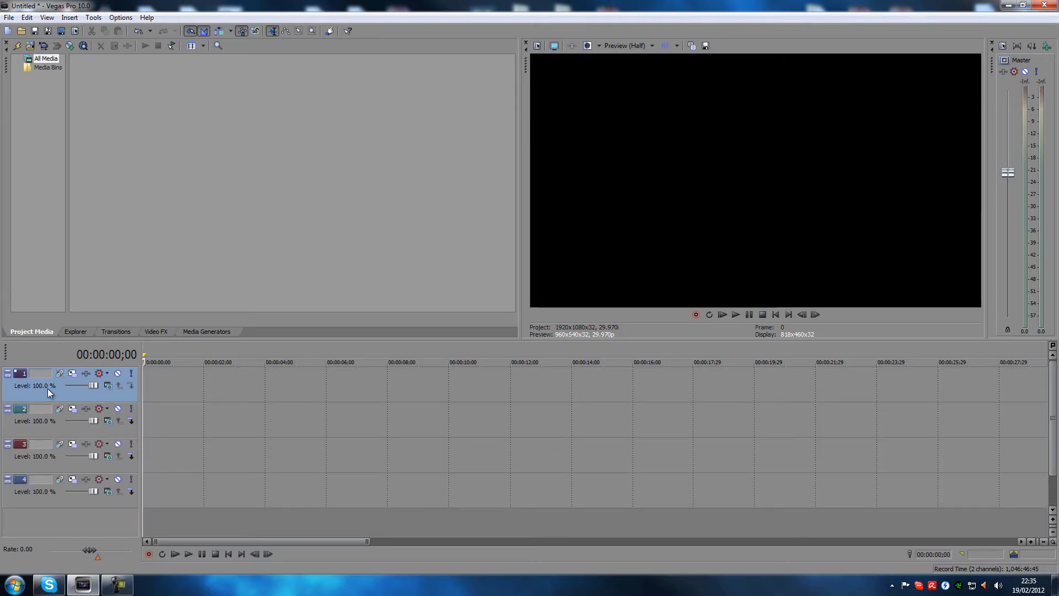
pyautogui.press('Delete')
pyautogui.press('Delete')
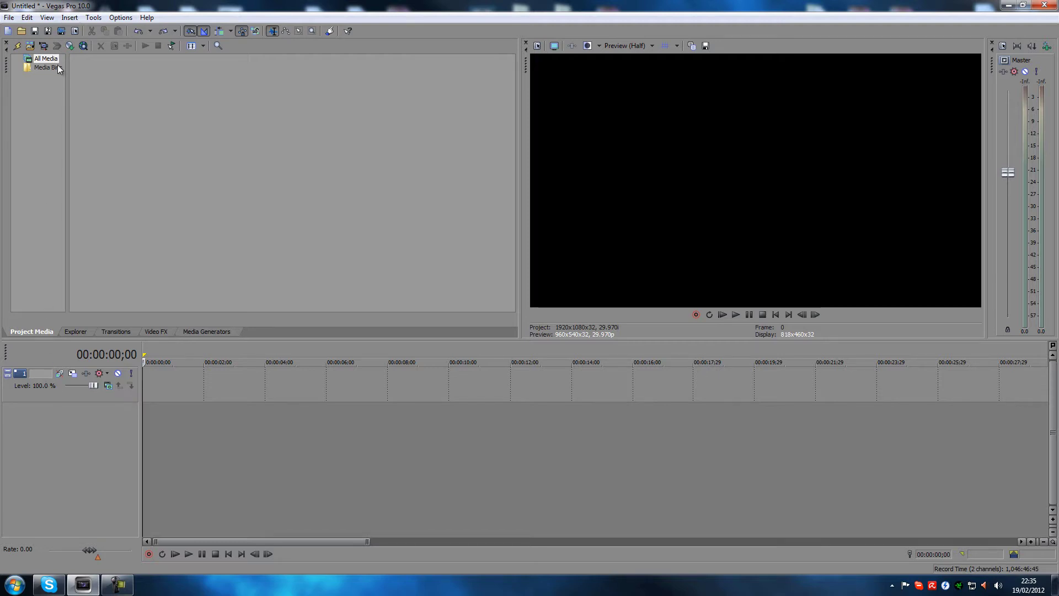
pyautogui.rightClick(61, 457)
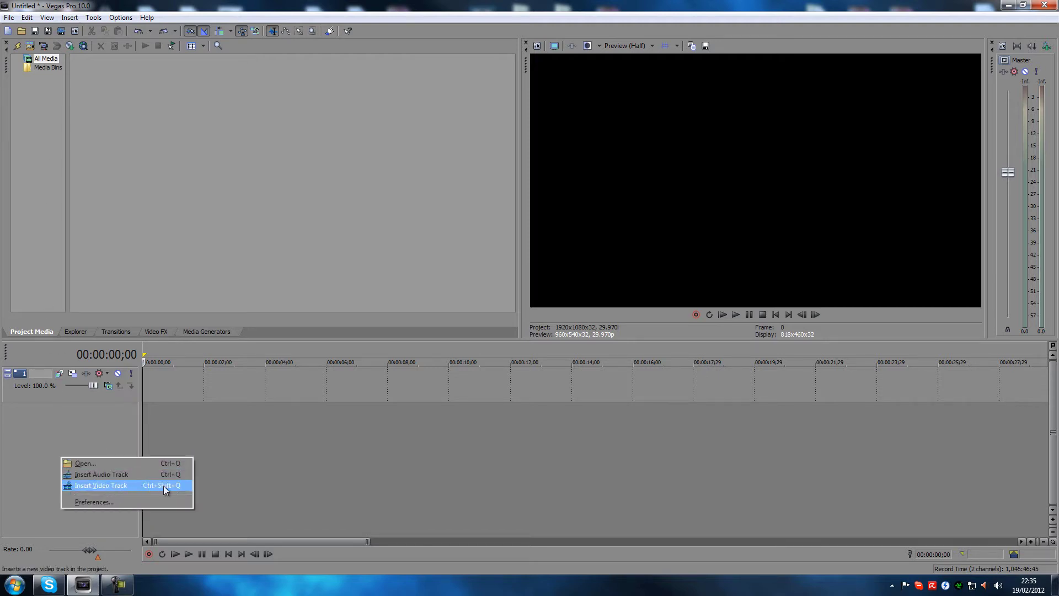
pyautogui.click(54, 424)
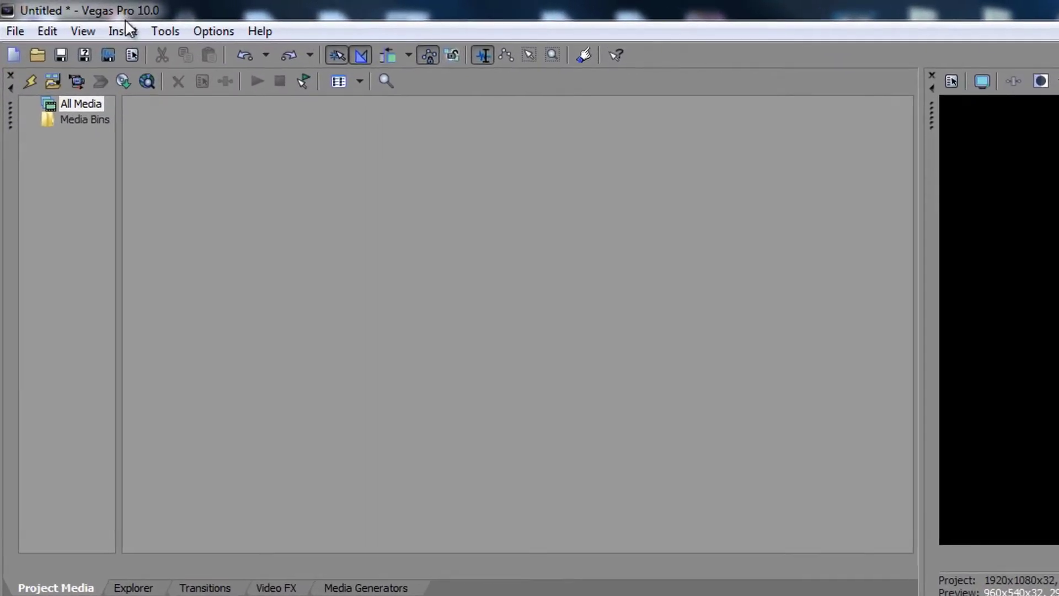
pyautogui.click(122, 31)
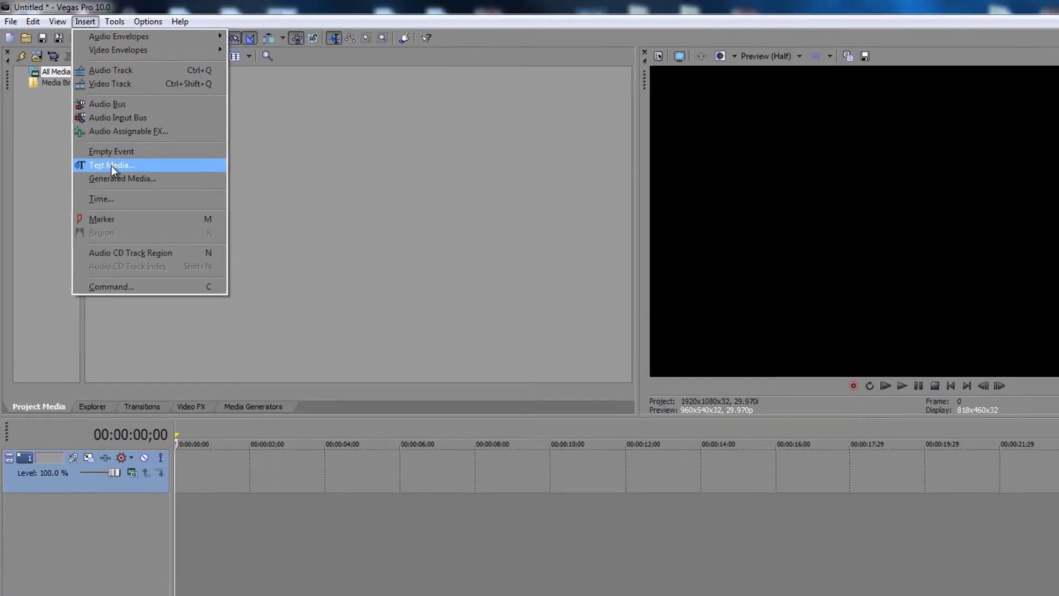
# - Insert a Text Media event and replace the sample text with 'vegas4gamers'
pyautogui.click(111, 165)
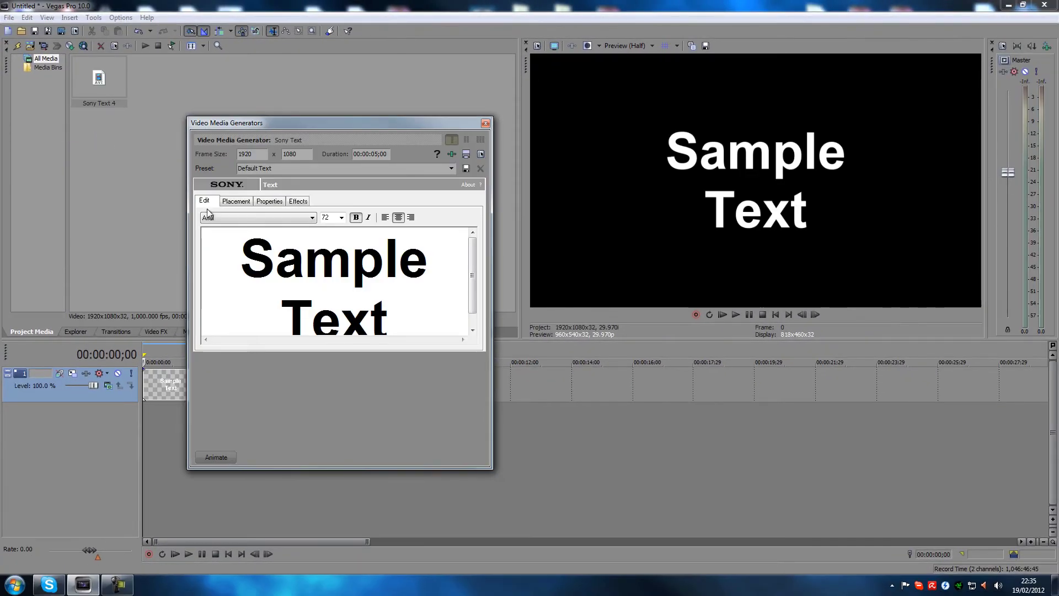
pyautogui.moveTo(256, 265); pyautogui.dragTo(391, 294)
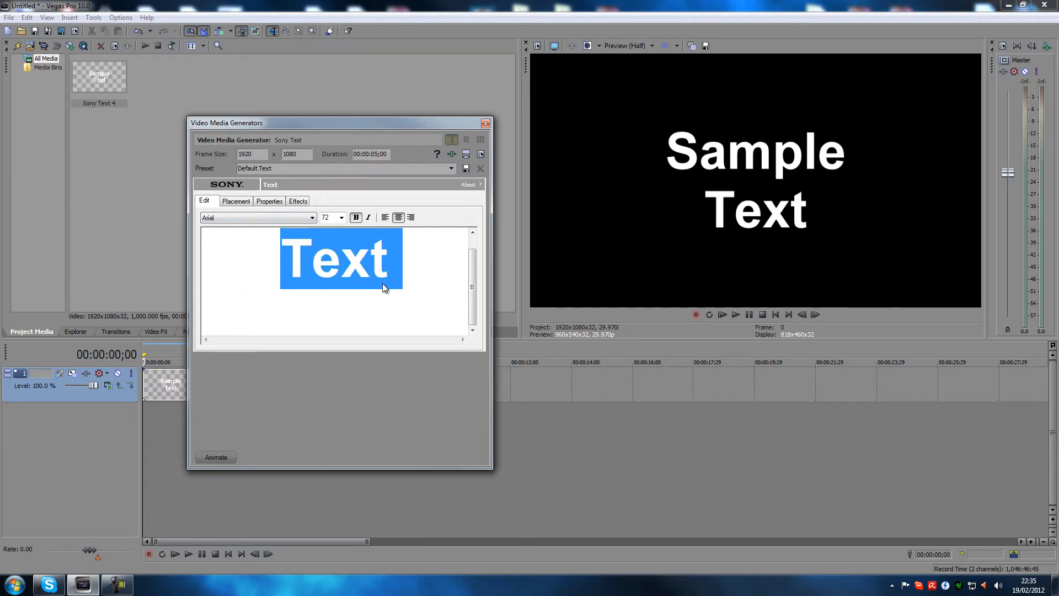
pyautogui.write('vegas4gamers')
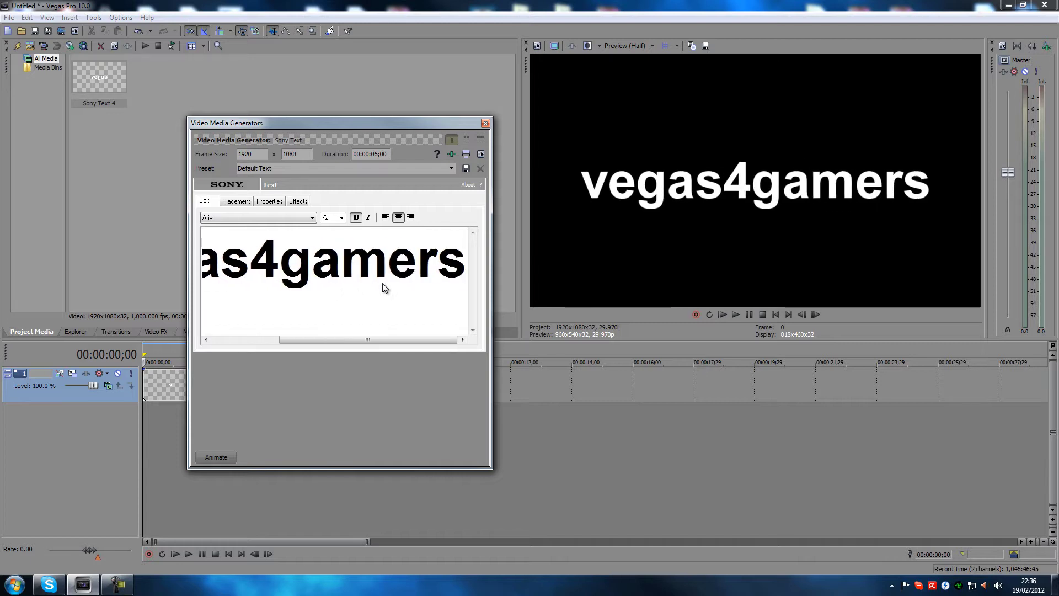
# - Set the title font to Gemina at size 36
pyautogui.click(341, 217)
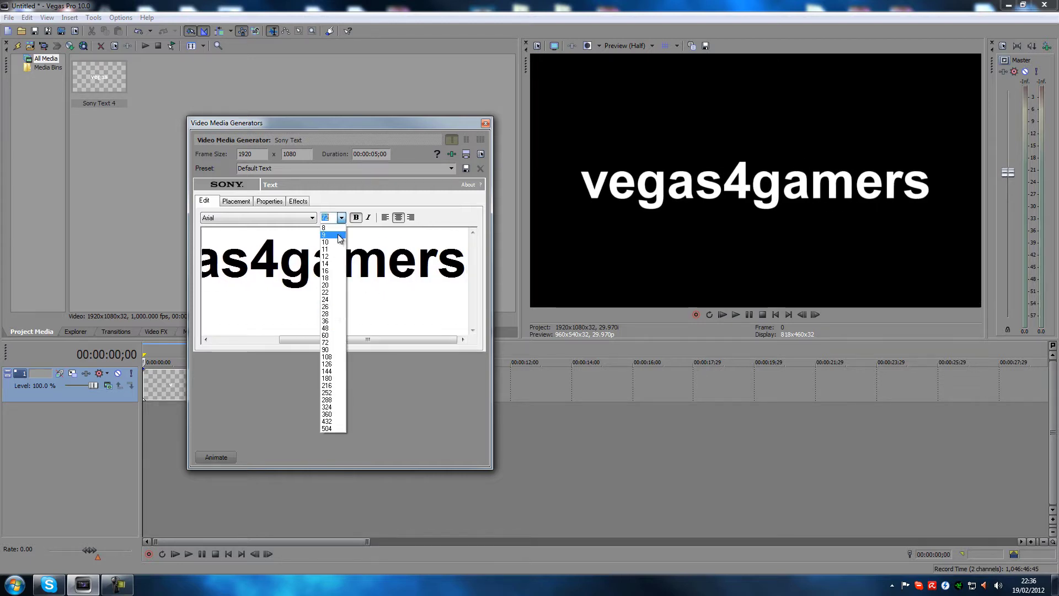
pyautogui.click(333, 328)
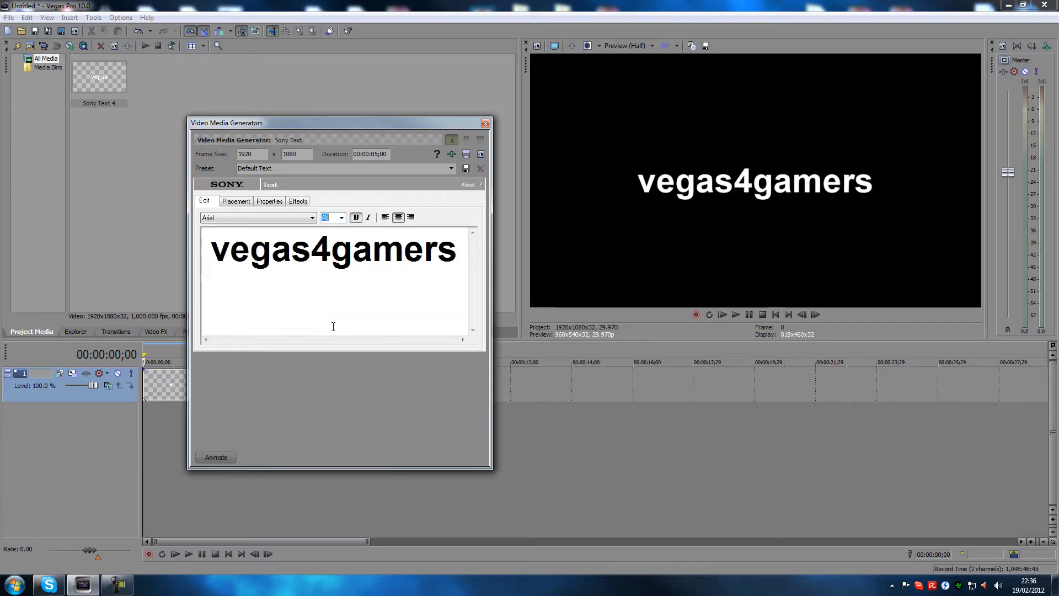
pyautogui.click(304, 220)
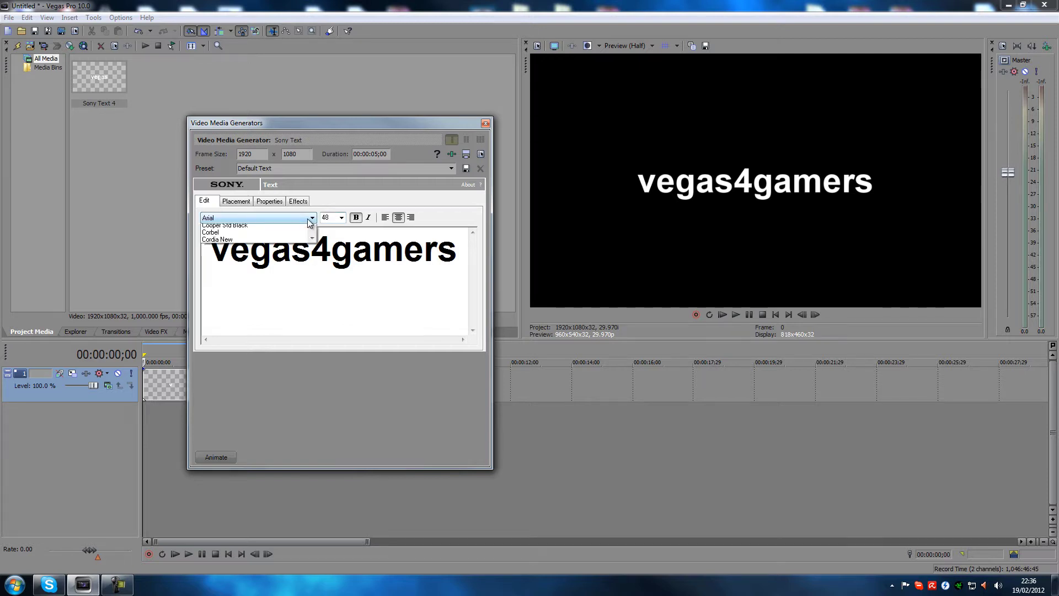
pyautogui.moveTo(313, 297); pyautogui.dragTo(313, 325)
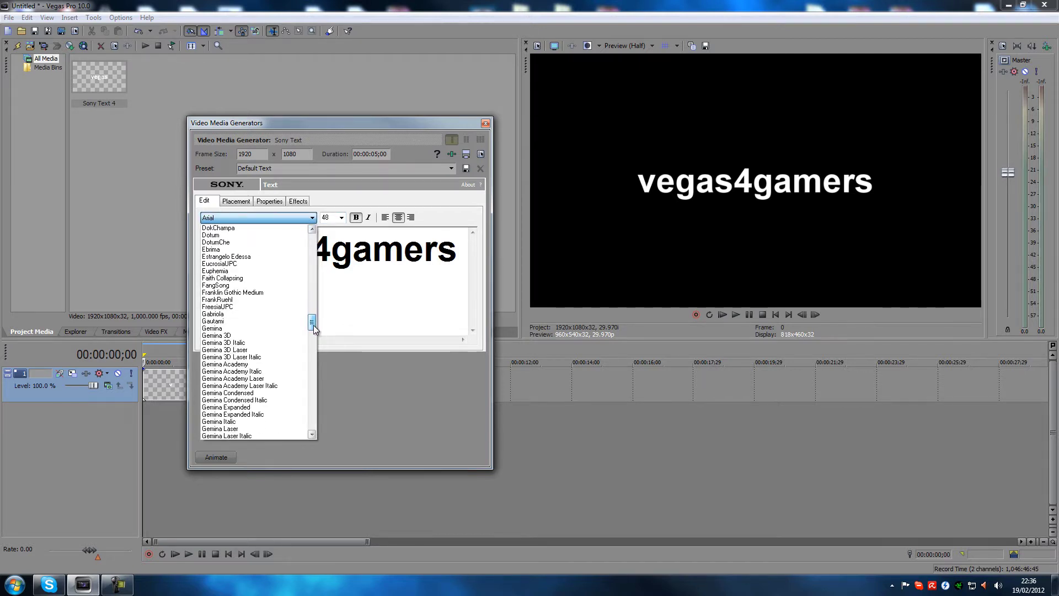
pyautogui.click(256, 328)
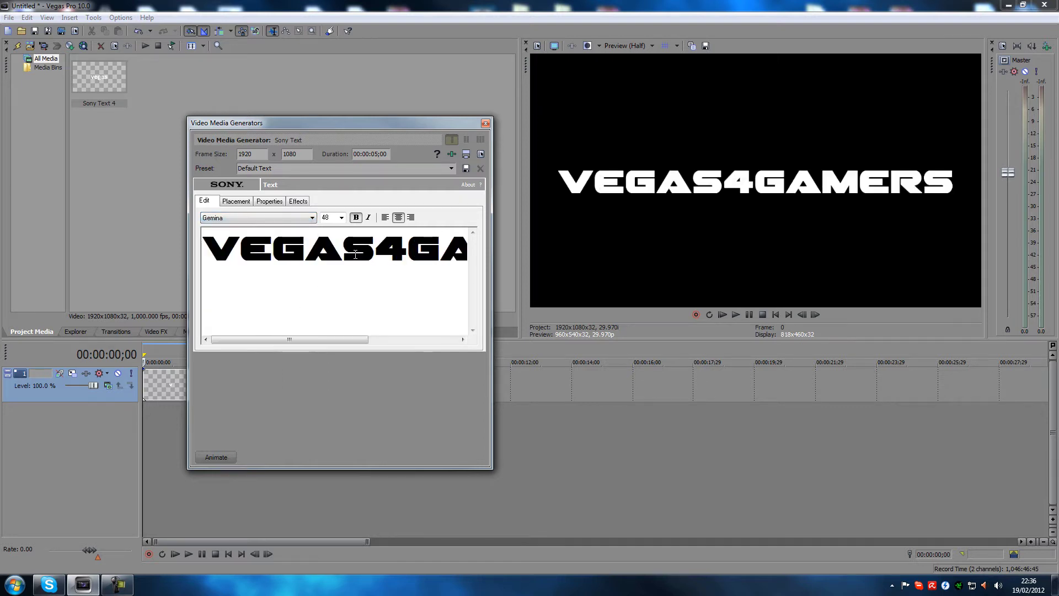
pyautogui.click(340, 217)
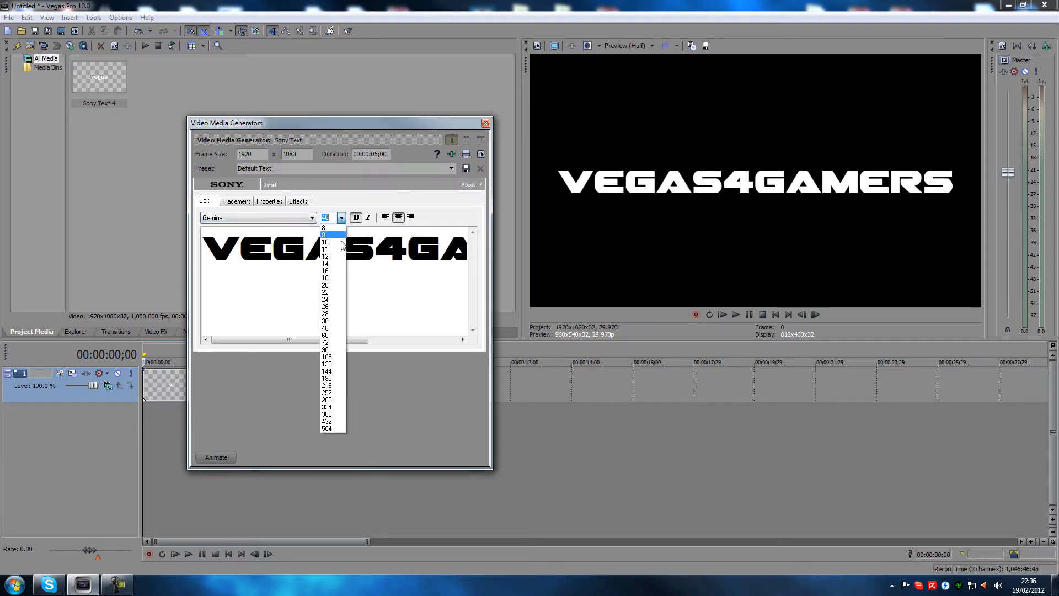
pyautogui.click(330, 322)
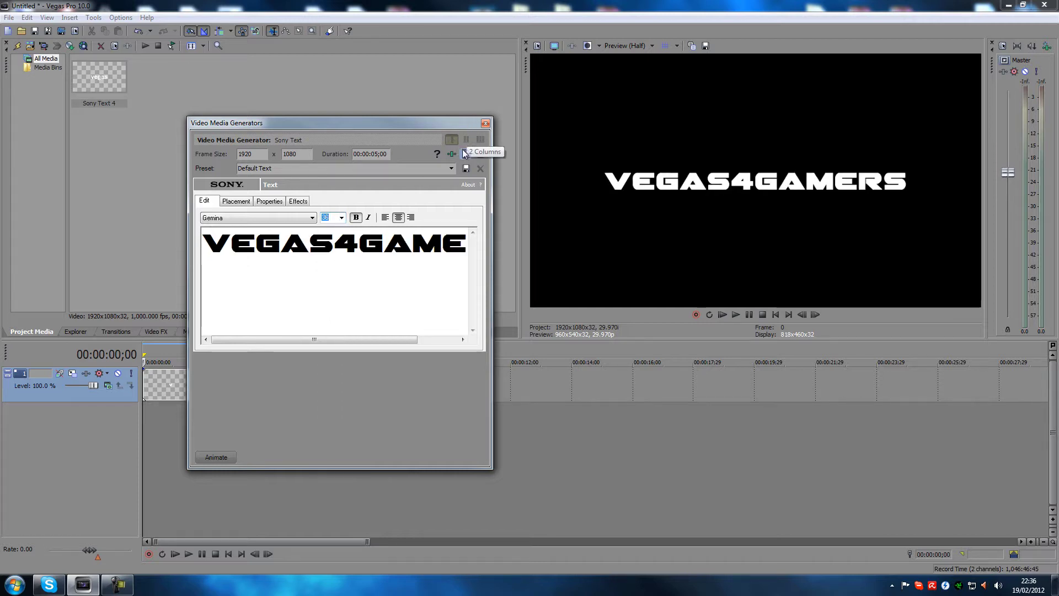
# - Close the text generator and show the Rays presets in the Video FX list
pyautogui.click(485, 123)
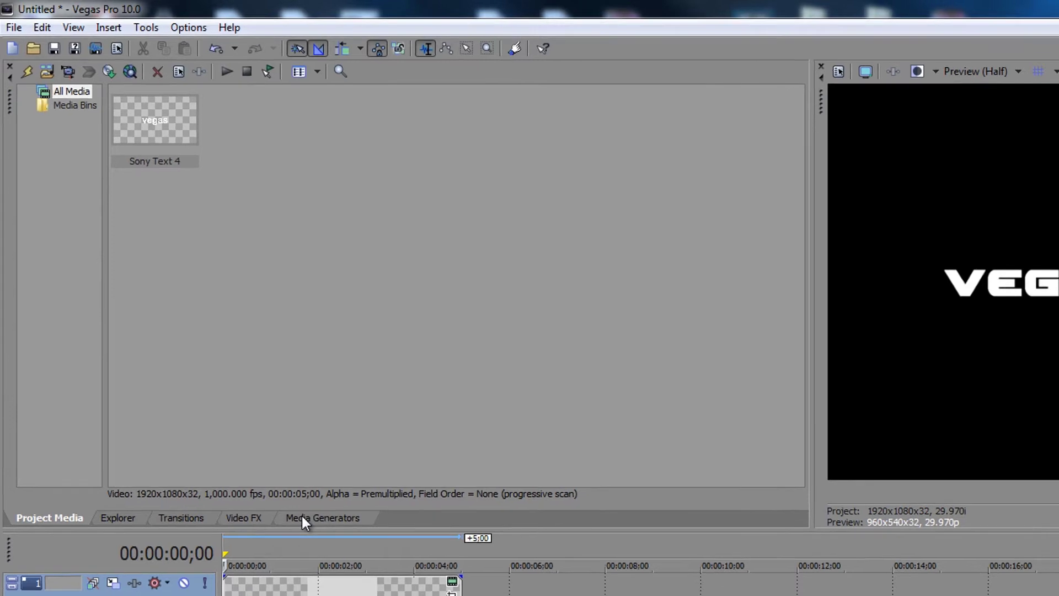
pyautogui.click(182, 389)
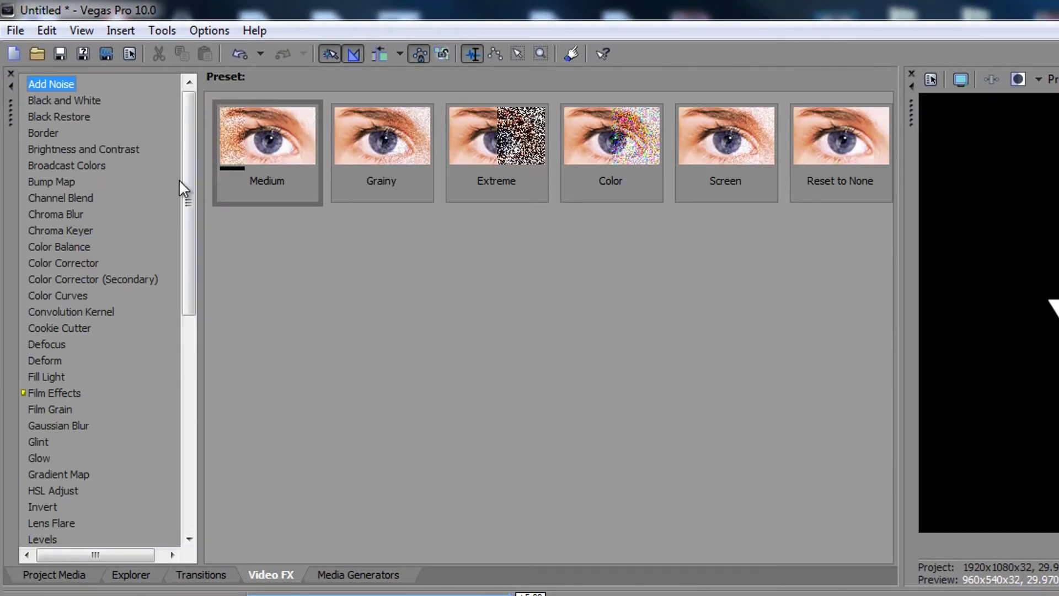
pyautogui.moveTo(187, 210); pyautogui.dragTo(192, 258)
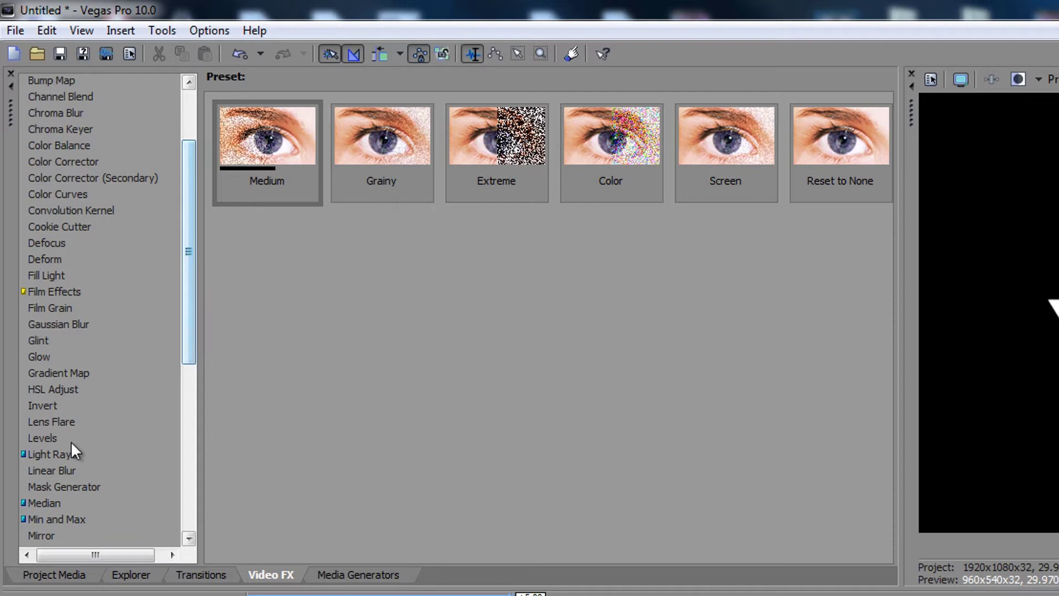
pyautogui.click(61, 454)
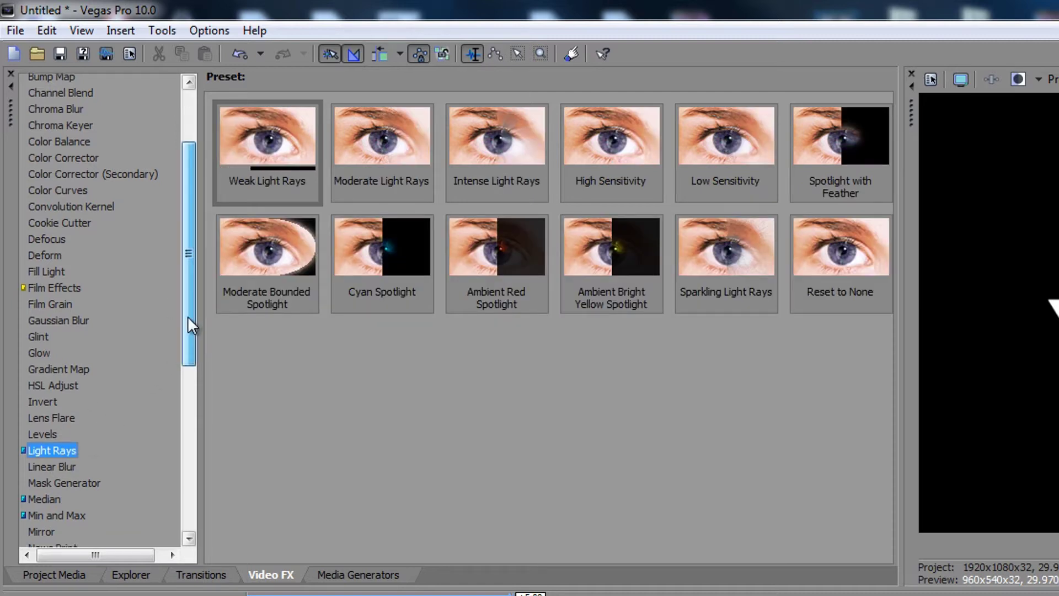
pyautogui.moveTo(187, 317); pyautogui.dragTo(188, 324)
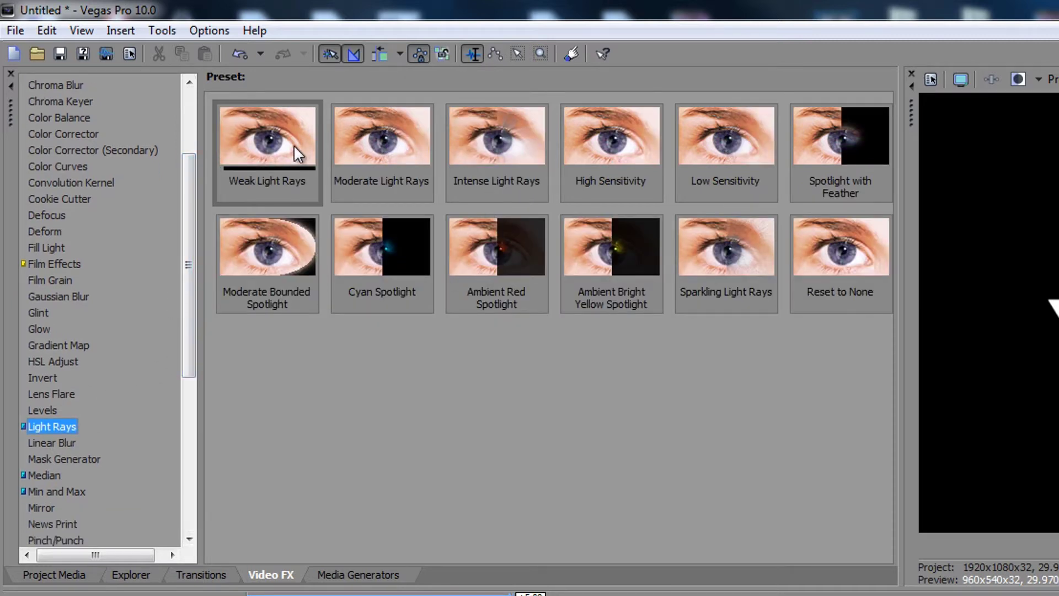
pyautogui.moveTo(194, 295); pyautogui.dragTo(184, 421)
pyautogui.click(35, 338)
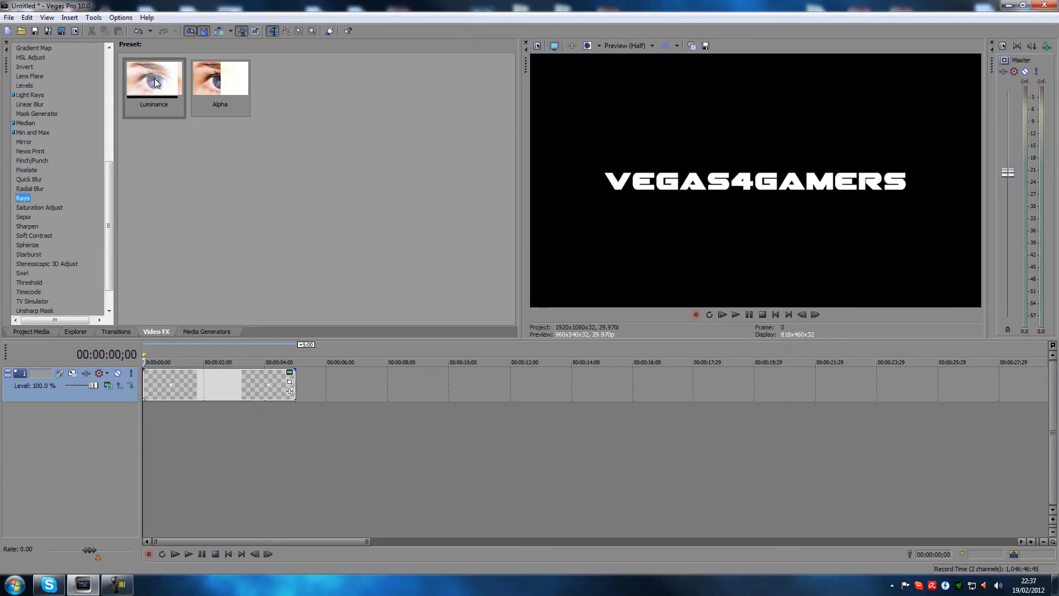
# - Apply the Rays Luminance preset to the title event and show its keyframe animation row
pyautogui.moveTo(156, 82); pyautogui.dragTo(155, 379)
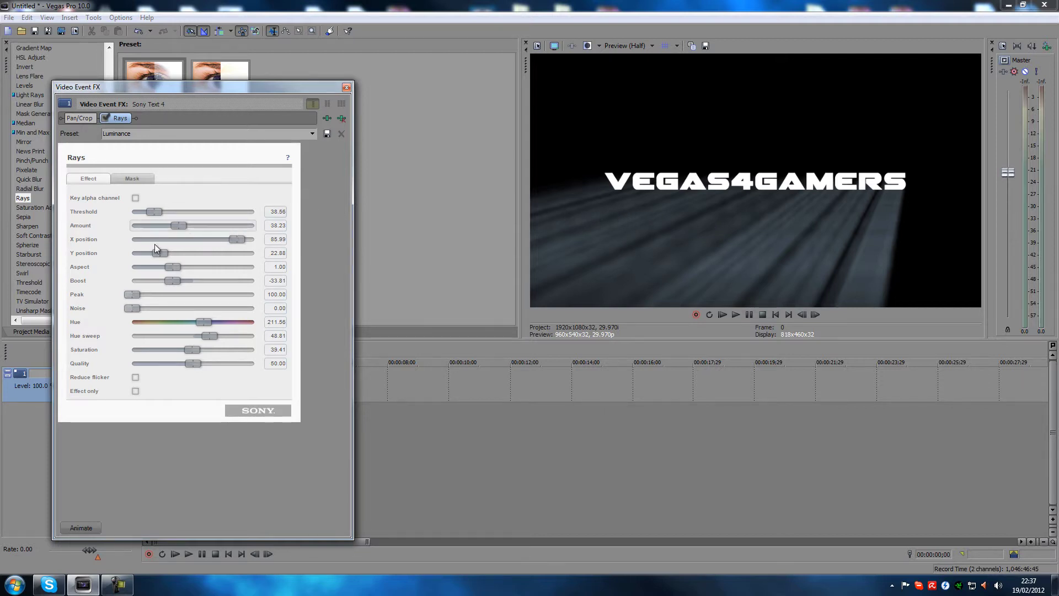
pyautogui.click(87, 527)
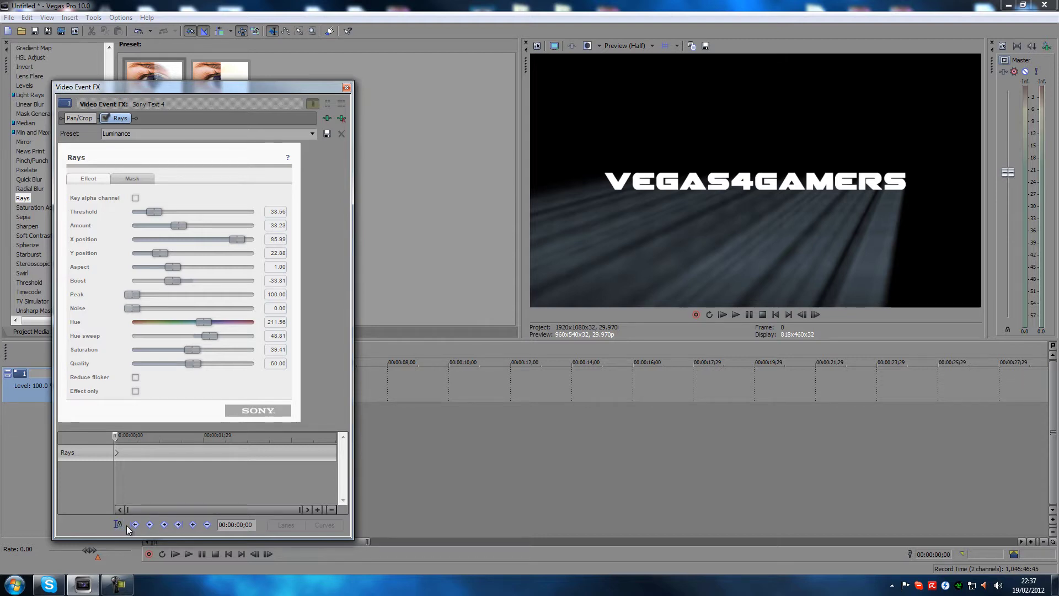
pyautogui.click(80, 453)
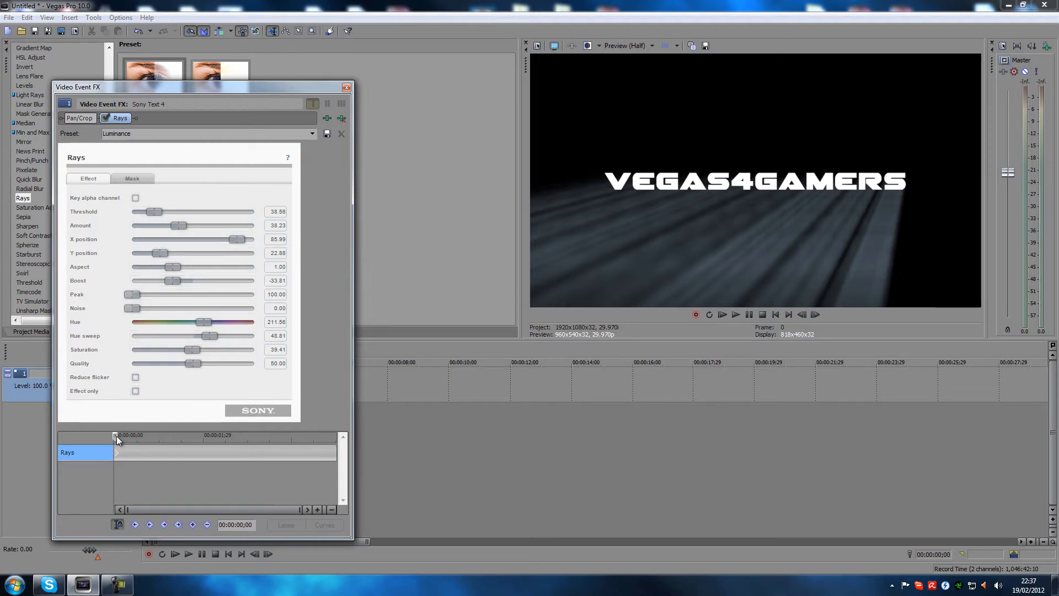
pyautogui.moveTo(117, 436)
pyautogui.mouseDown()
pyautogui.moveTo(231, 432)
pyautogui.moveTo(113, 427)
pyautogui.mouseUp()
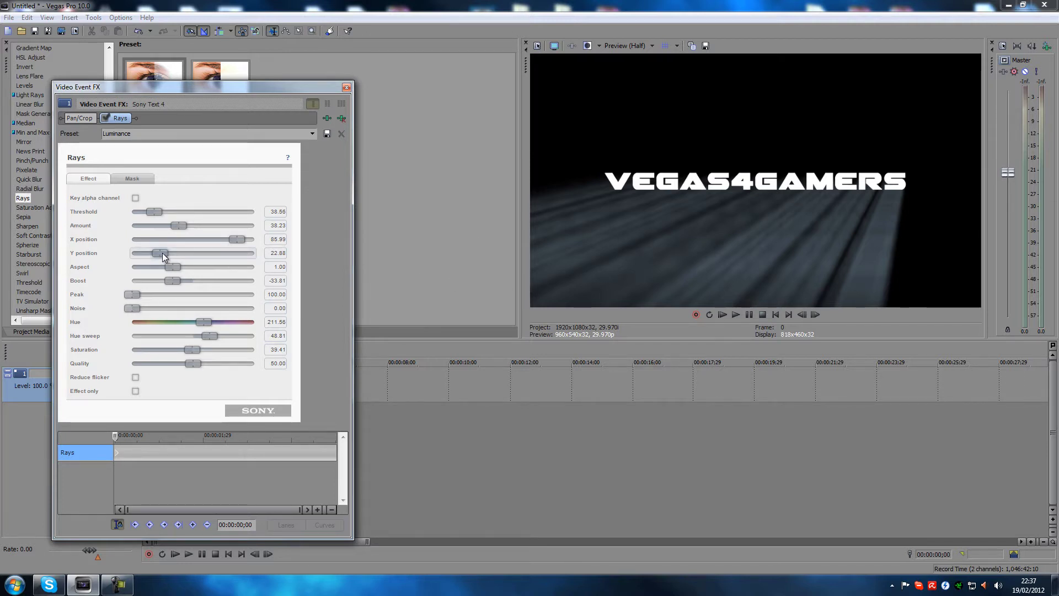
# - Set the Rays Y position to 47.77 and turn the Amount down to 0.00
pyautogui.moveTo(235, 243); pyautogui.dragTo(246, 242)
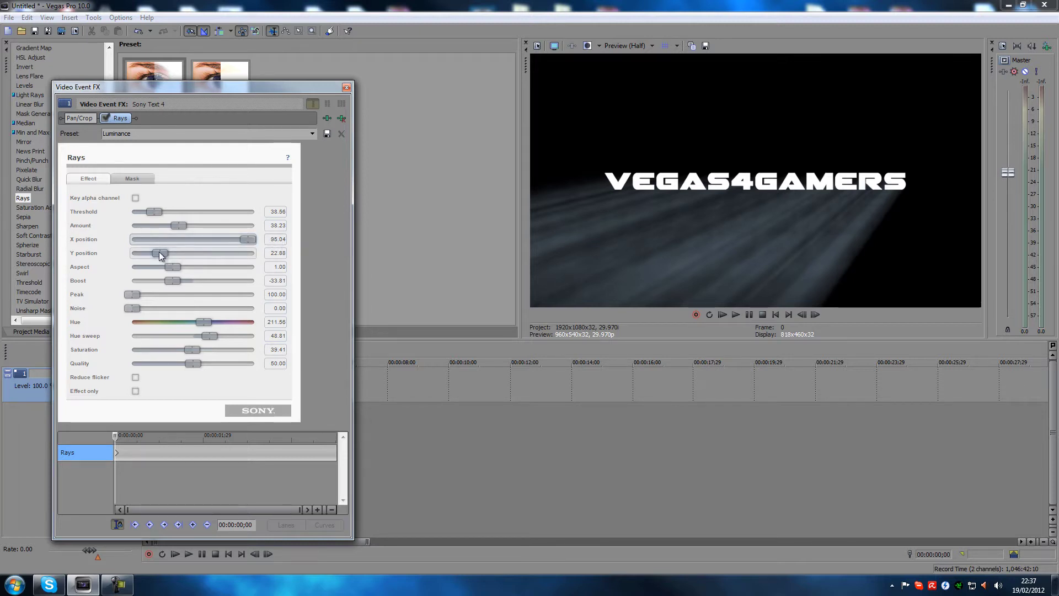
pyautogui.moveTo(158, 251); pyautogui.dragTo(191, 251)
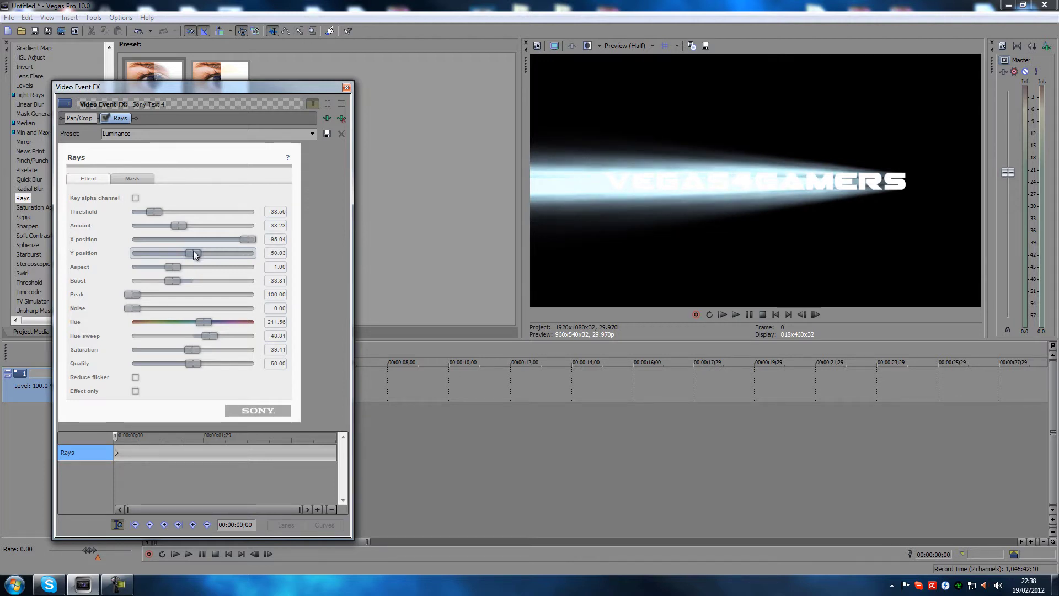
pyautogui.moveTo(191, 250); pyautogui.dragTo(190, 252)
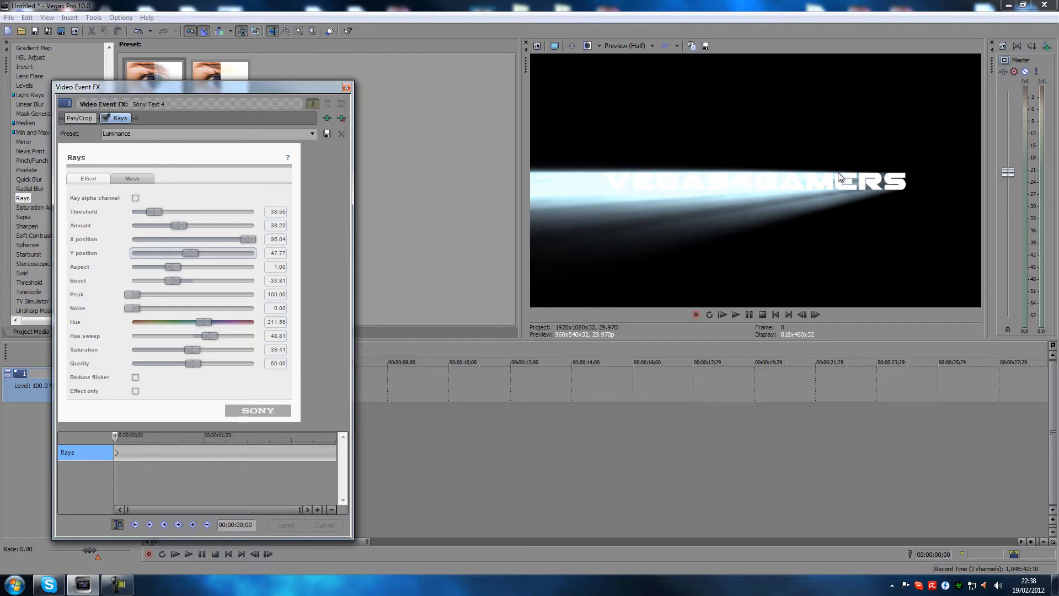
pyautogui.click(762, 174)
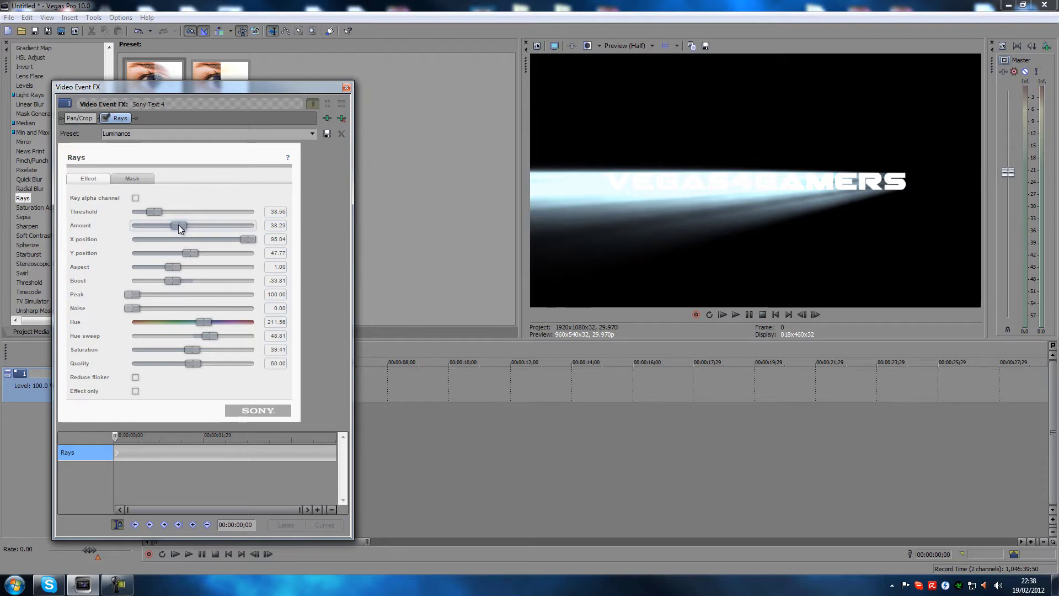
pyautogui.moveTo(178, 225); pyautogui.dragTo(130, 224)
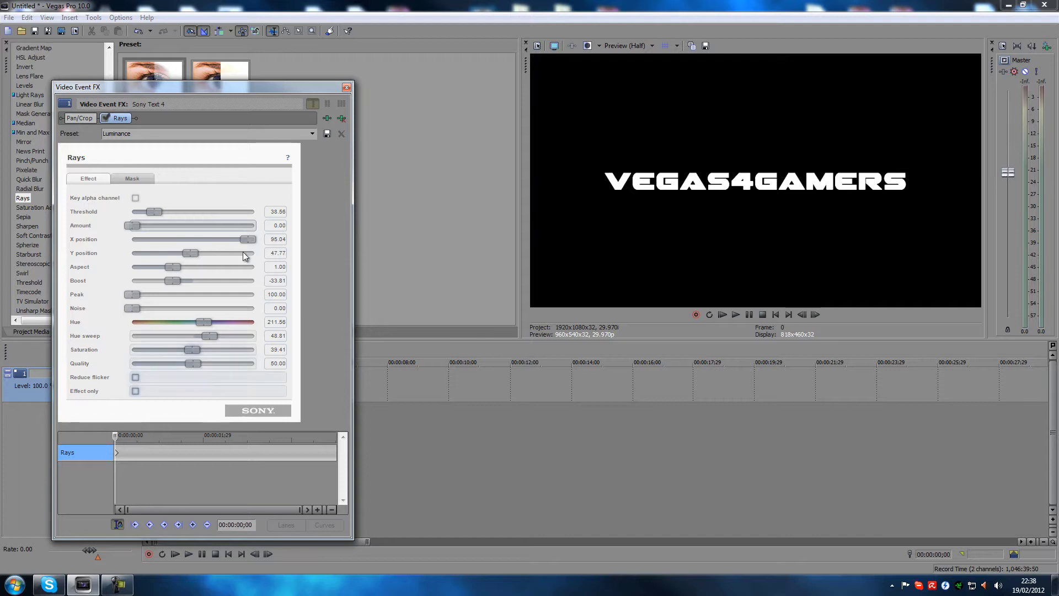
# - Close the effect settings and extend the title clip's right edge so it loops
pyautogui.click(346, 88)
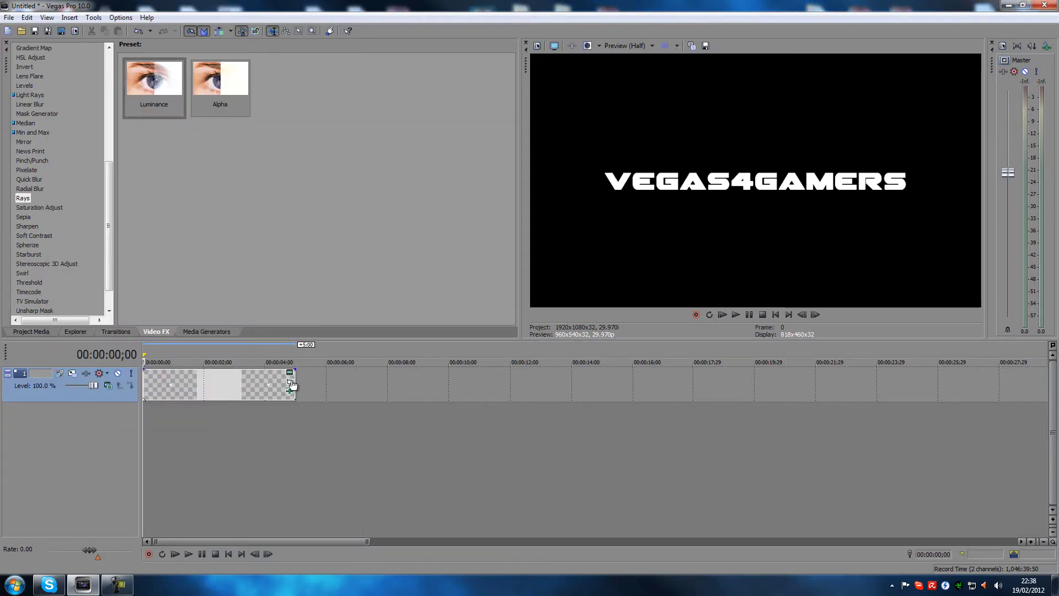
pyautogui.moveTo(292, 384); pyautogui.dragTo(448, 387)
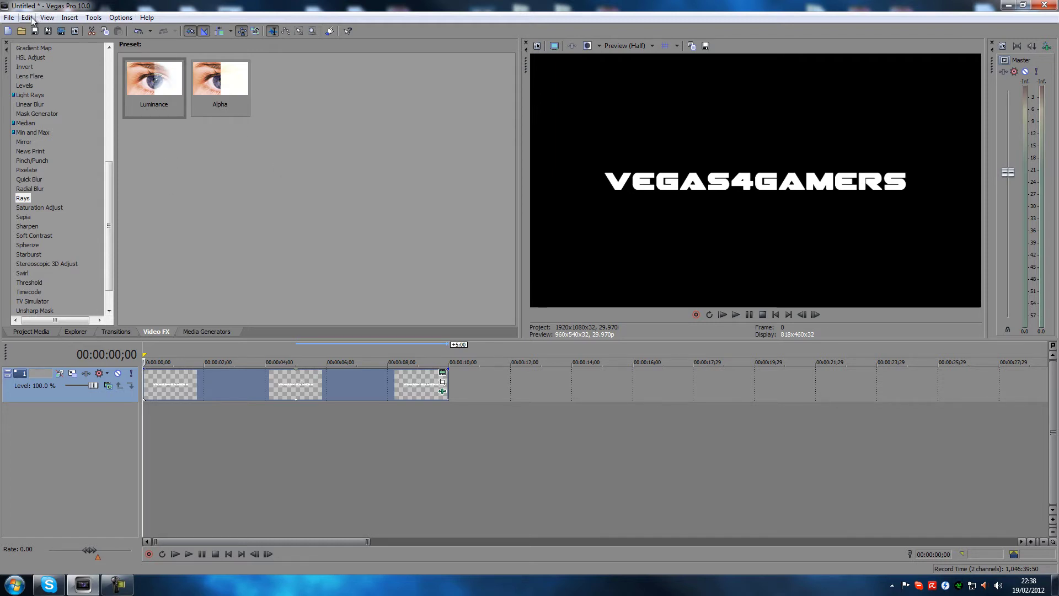
pyautogui.click(443, 392)
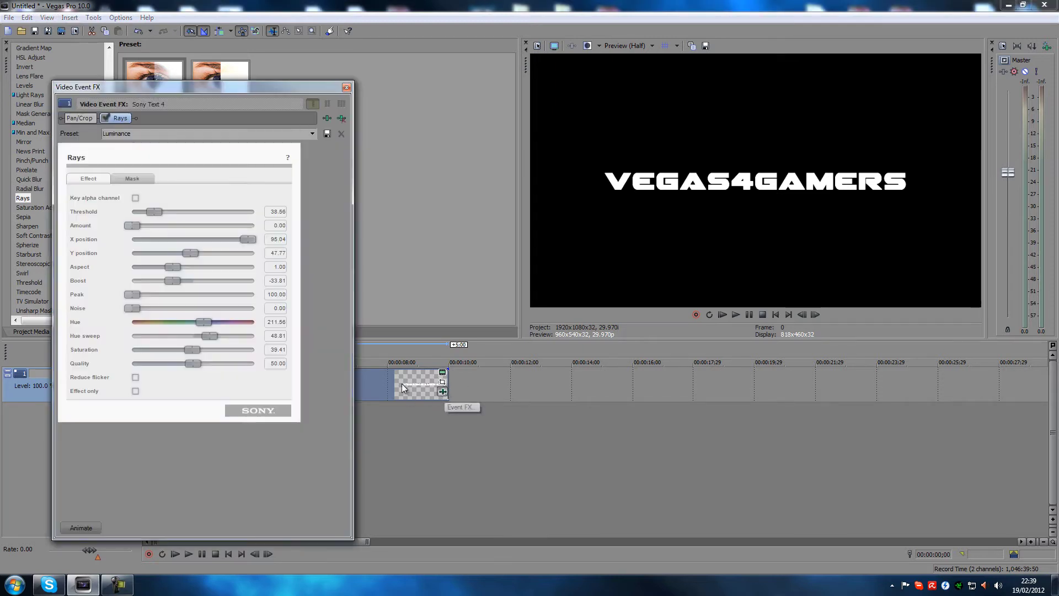
# - Show the Rays keyframe timeline and move the effect cursor from 1;00 toward 2;15
pyautogui.click(81, 528)
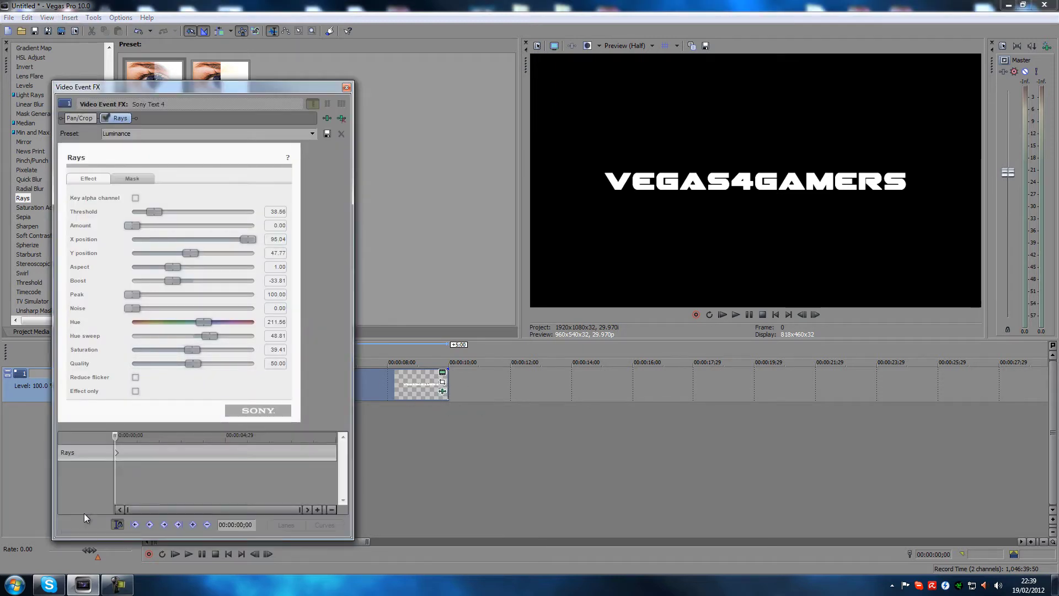
pyautogui.click(115, 452)
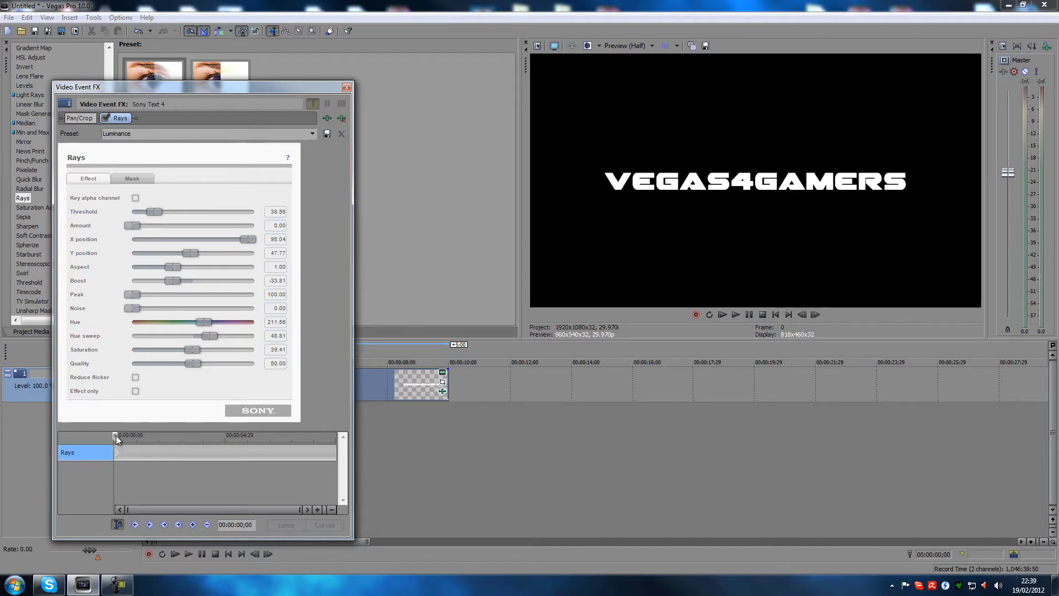
pyautogui.moveTo(115, 435); pyautogui.dragTo(137, 435)
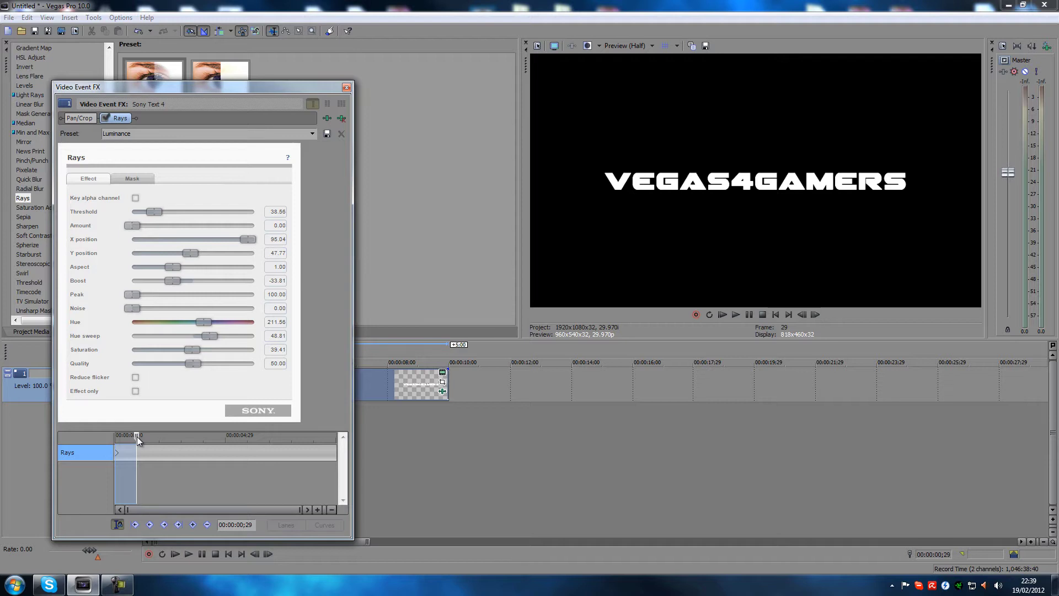
pyautogui.click(137, 437)
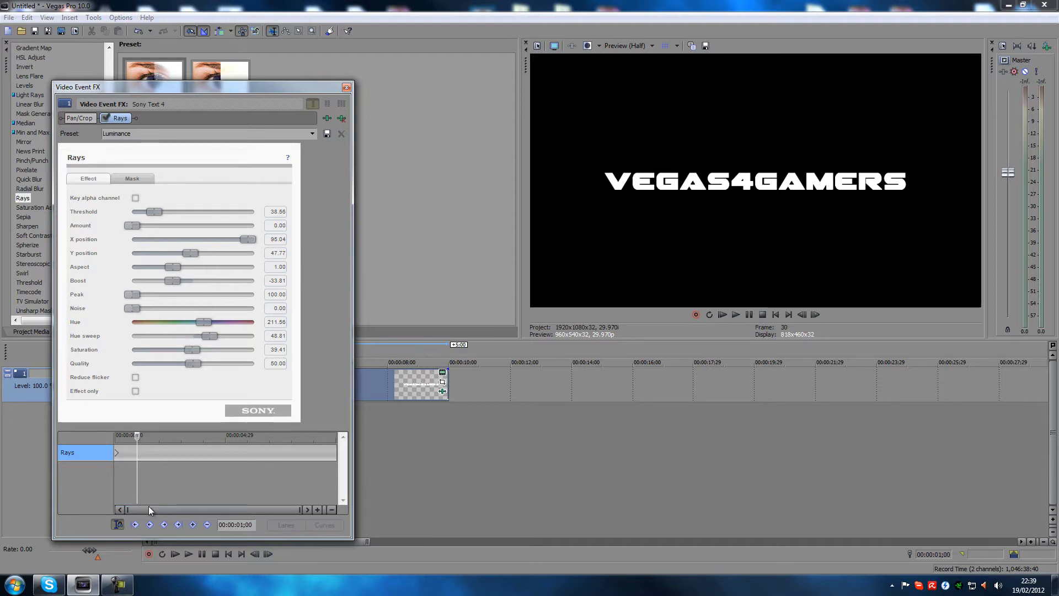
pyautogui.moveTo(138, 435); pyautogui.dragTo(170, 437)
# - Add a Rays keyframe at 2;15 with Amount 40.27, then advance toward 7;15
pyautogui.click(192, 525)
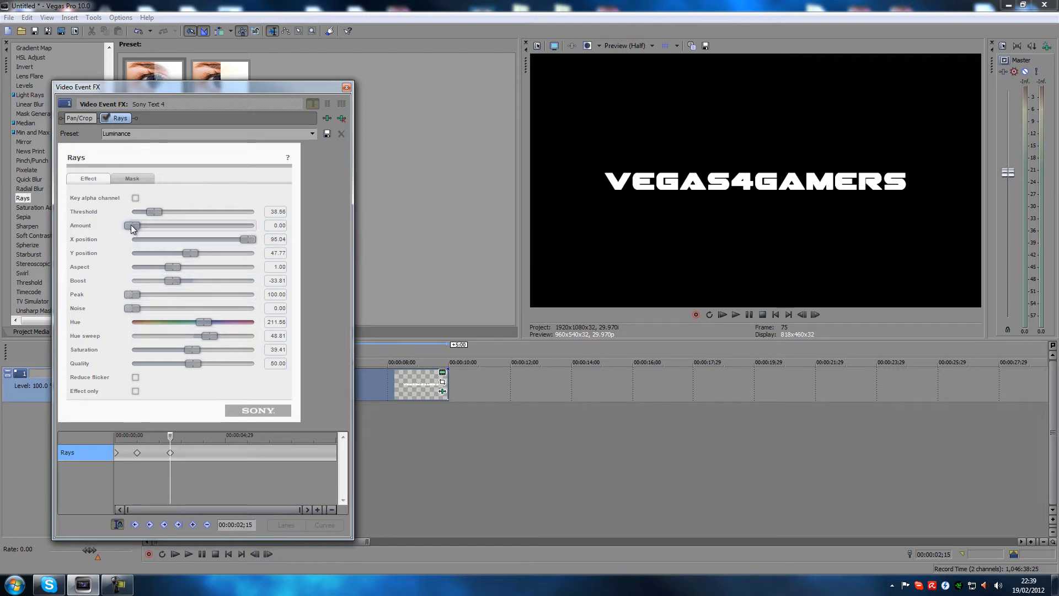
pyautogui.moveTo(131, 224); pyautogui.dragTo(180, 227)
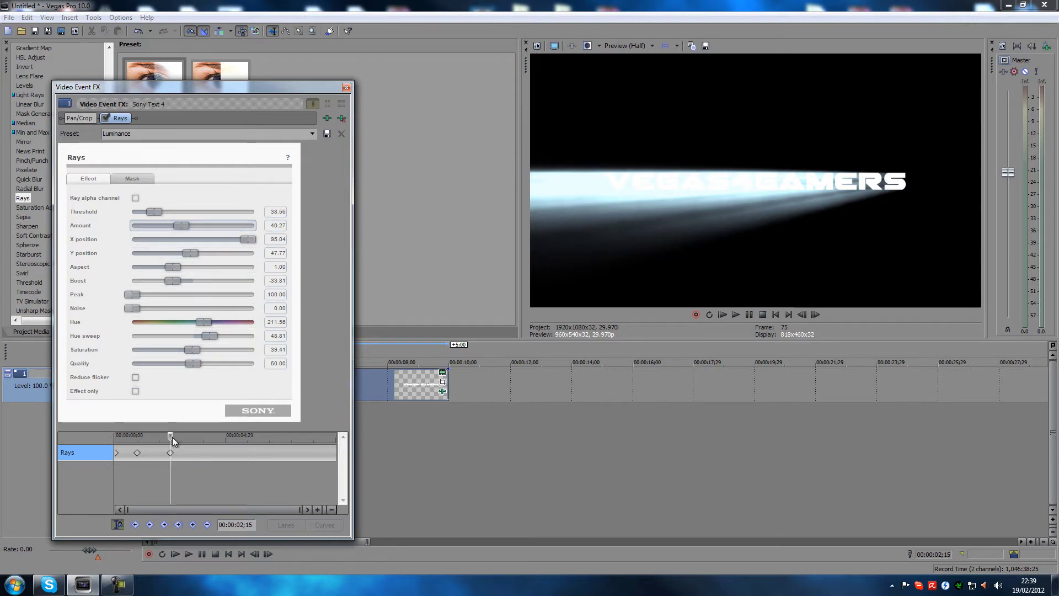
pyautogui.moveTo(171, 436); pyautogui.dragTo(280, 437)
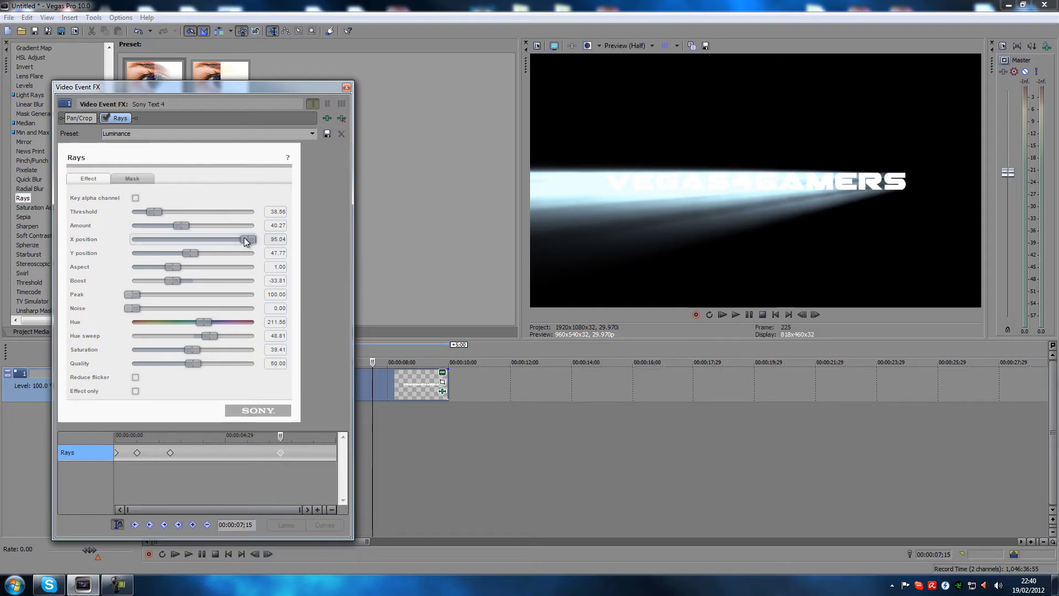
# - Set the ray source's X position to 13.59 at 7;15, then advance toward 9;00
pyautogui.moveTo(248, 237); pyautogui.dragTo(147, 243)
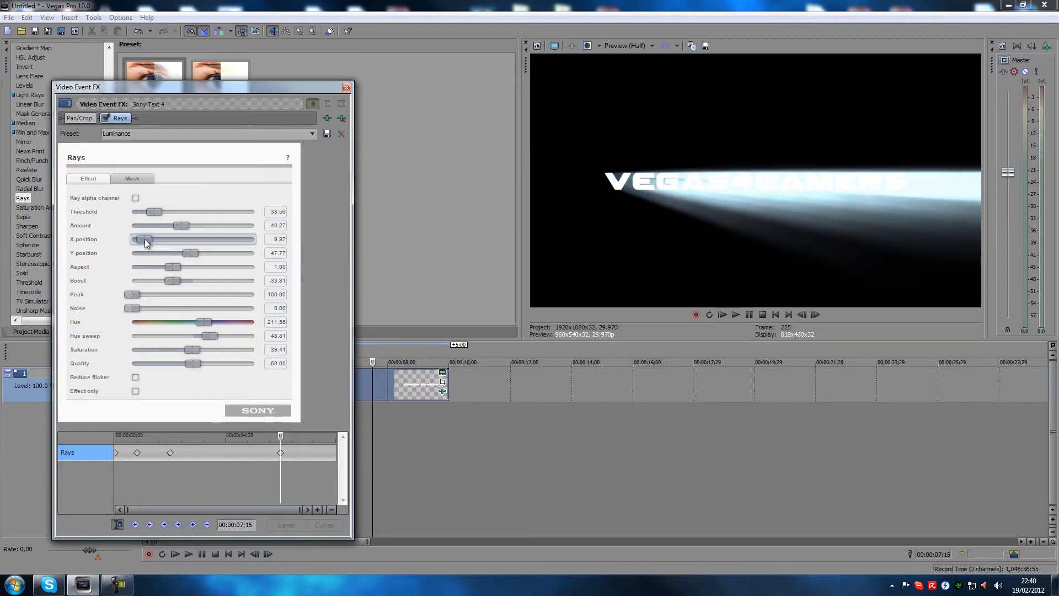
pyautogui.moveTo(146, 240); pyautogui.dragTo(150, 241)
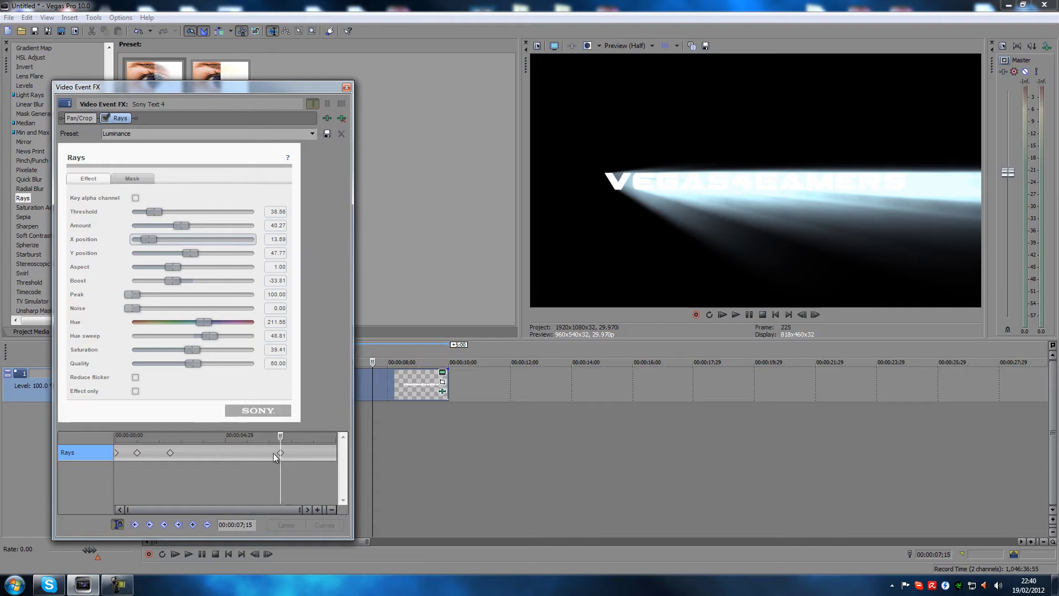
pyautogui.moveTo(282, 436); pyautogui.dragTo(313, 435)
# - Add a final Rays keyframe at 9;00 with Amount reset to 0.00 and scrub to check
pyautogui.click(313, 436)
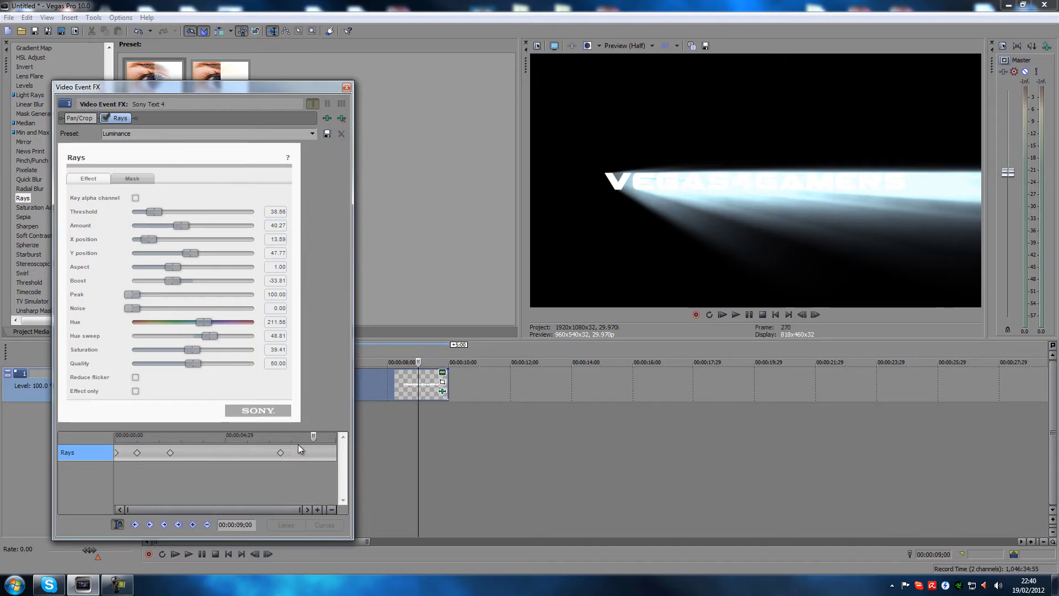
pyautogui.click(192, 525)
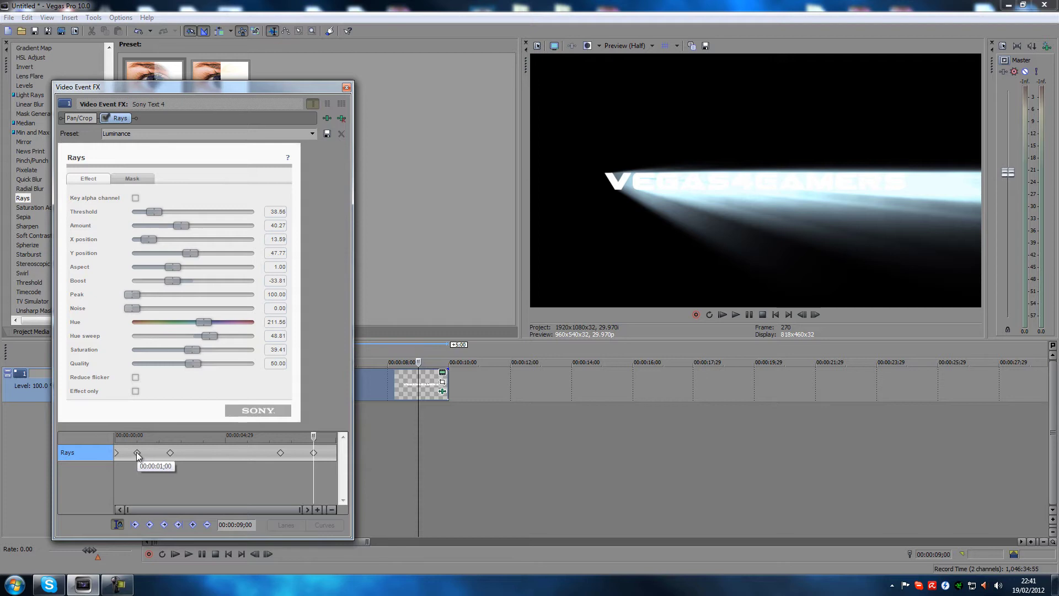
pyautogui.moveTo(313, 437)
pyautogui.mouseDown()
pyautogui.moveTo(113, 439)
pyautogui.moveTo(313, 439)
pyautogui.mouseUp()
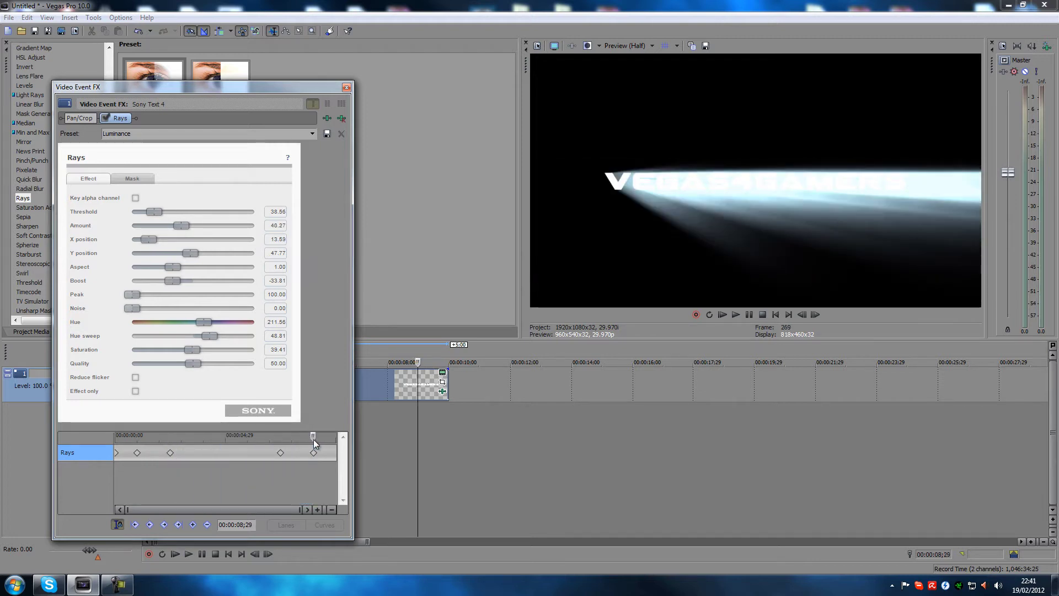
pyautogui.click(280, 453)
pyautogui.click(313, 452)
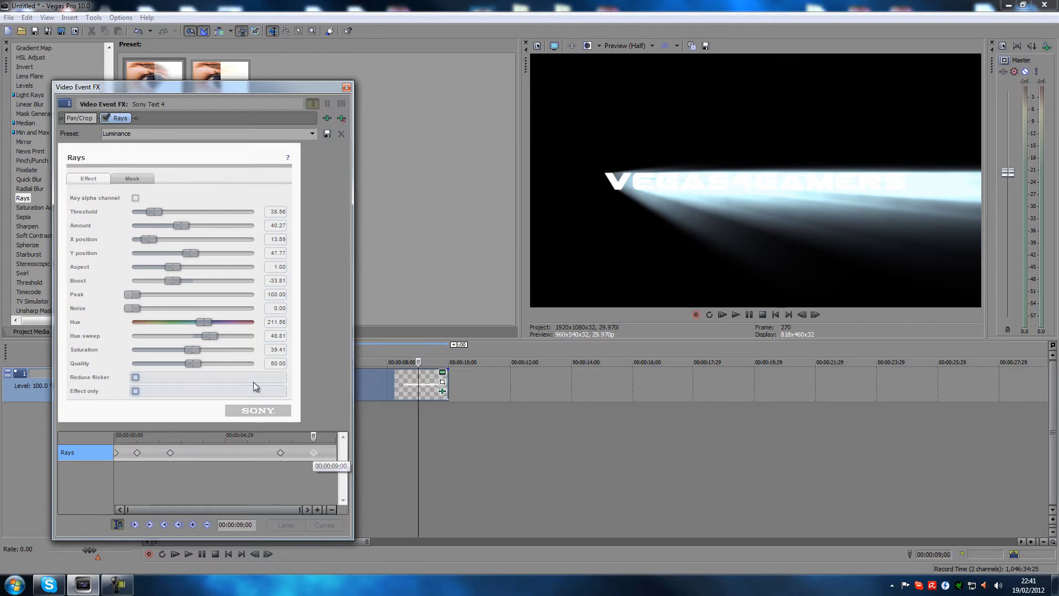
pyautogui.doubleClick(183, 224)
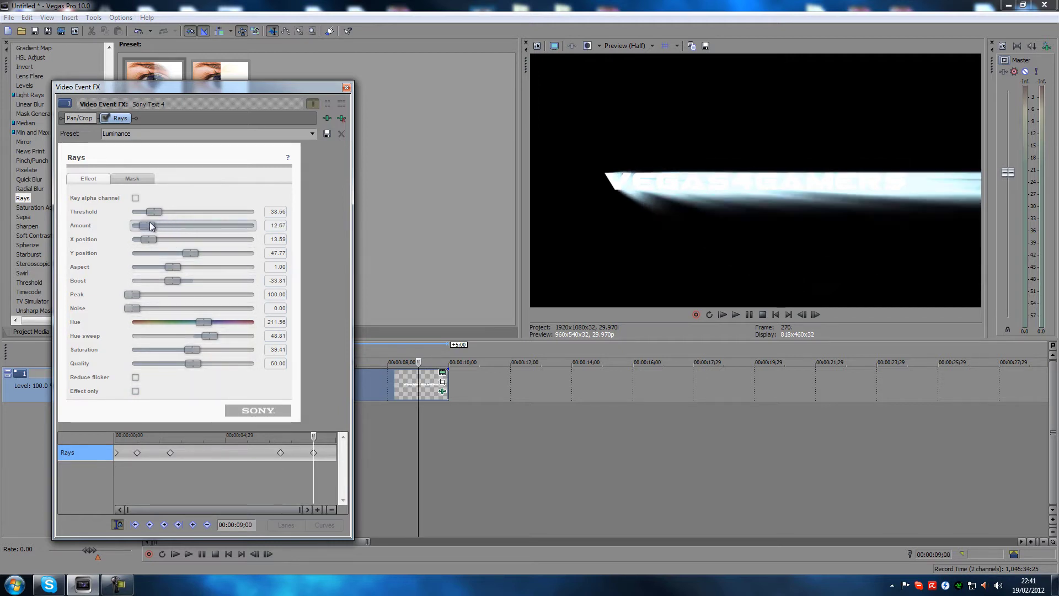
pyautogui.click(315, 436)
pyautogui.moveTo(315, 436); pyautogui.dragTo(125, 402)
# - Close the Event FX dialog and play the title from the start to review the ray sweep
pyautogui.click(346, 87)
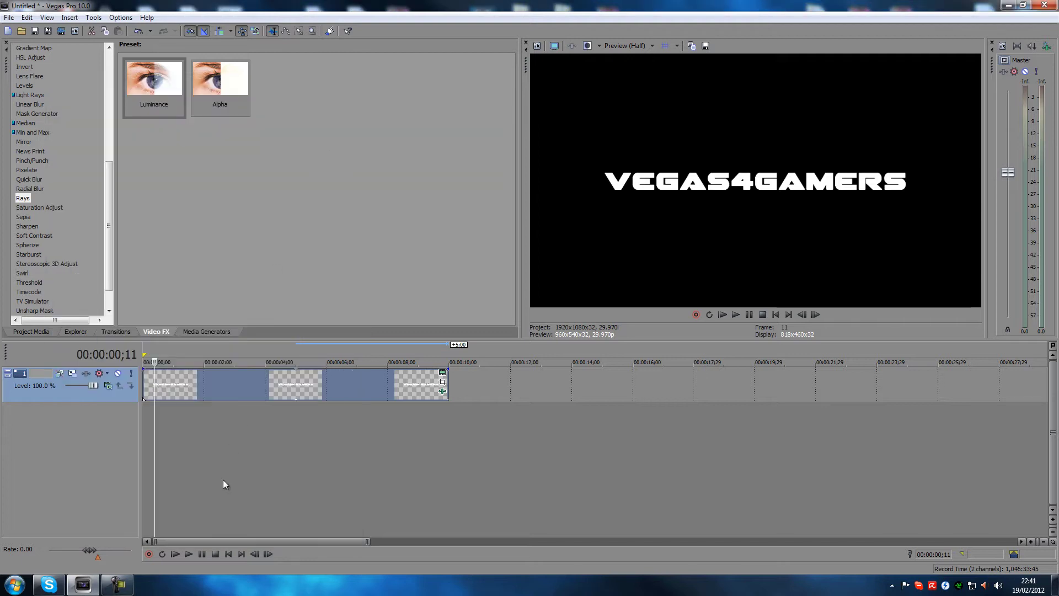
pyautogui.click(229, 553)
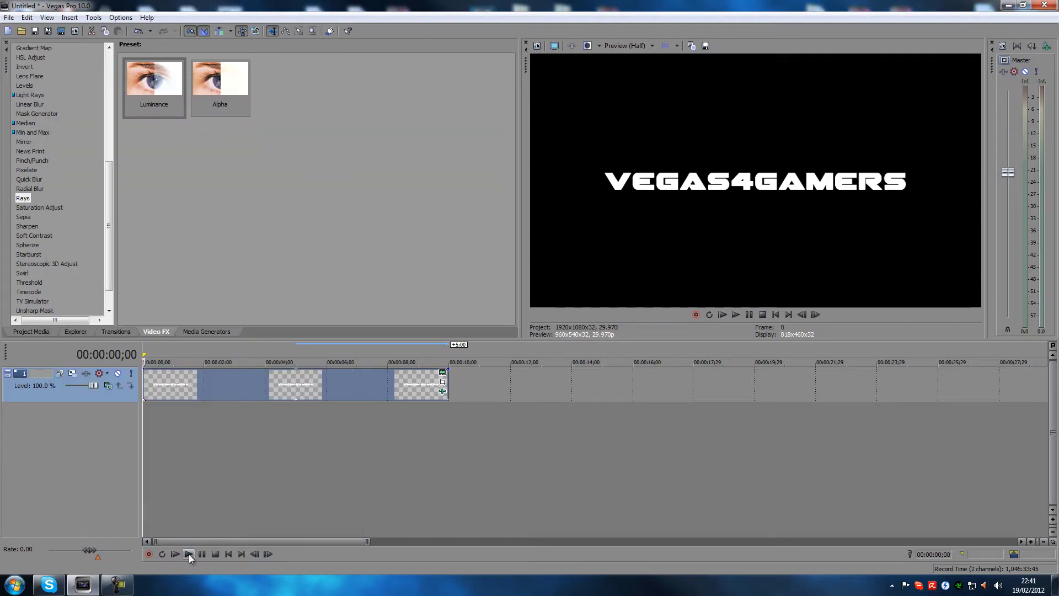
pyautogui.click(189, 553)
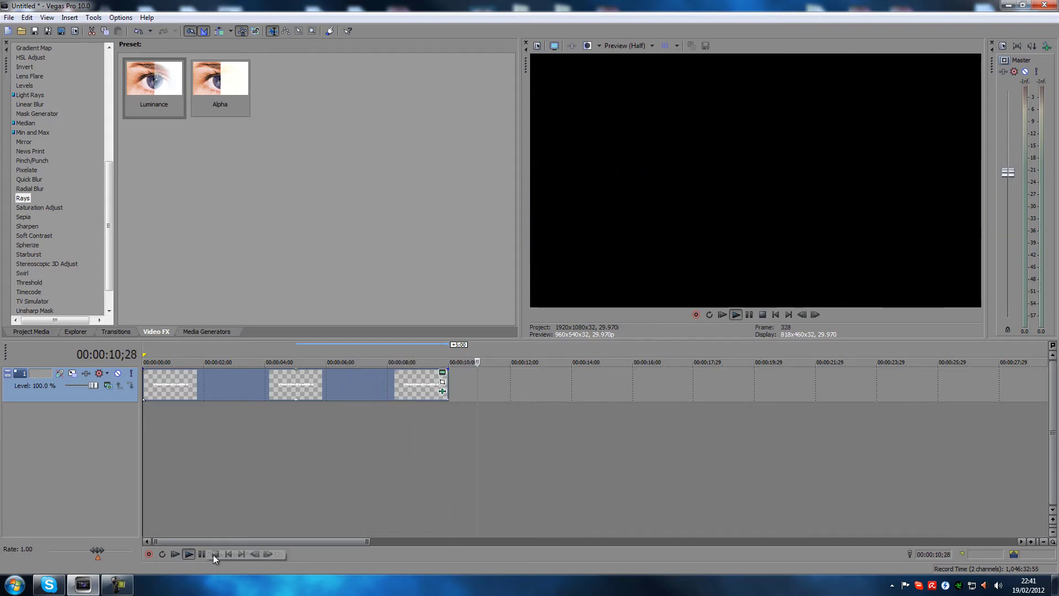
pyautogui.click(215, 553)
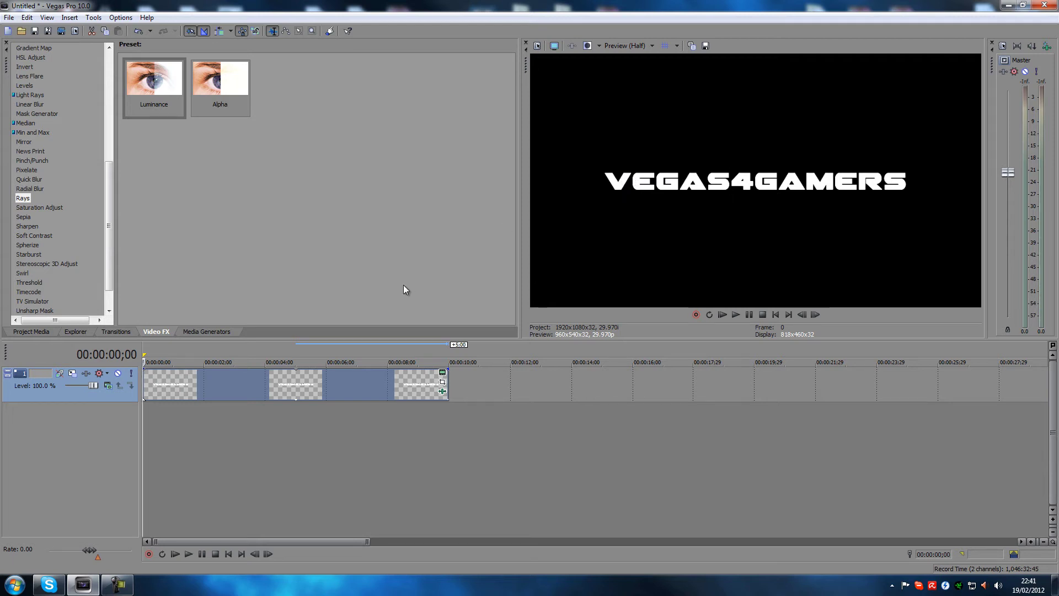
# - Zoom the title out by enlarging the crop frame in Event Pan/Crop
pyautogui.click(443, 382)
pyautogui.scroll(-4, 440, 369)
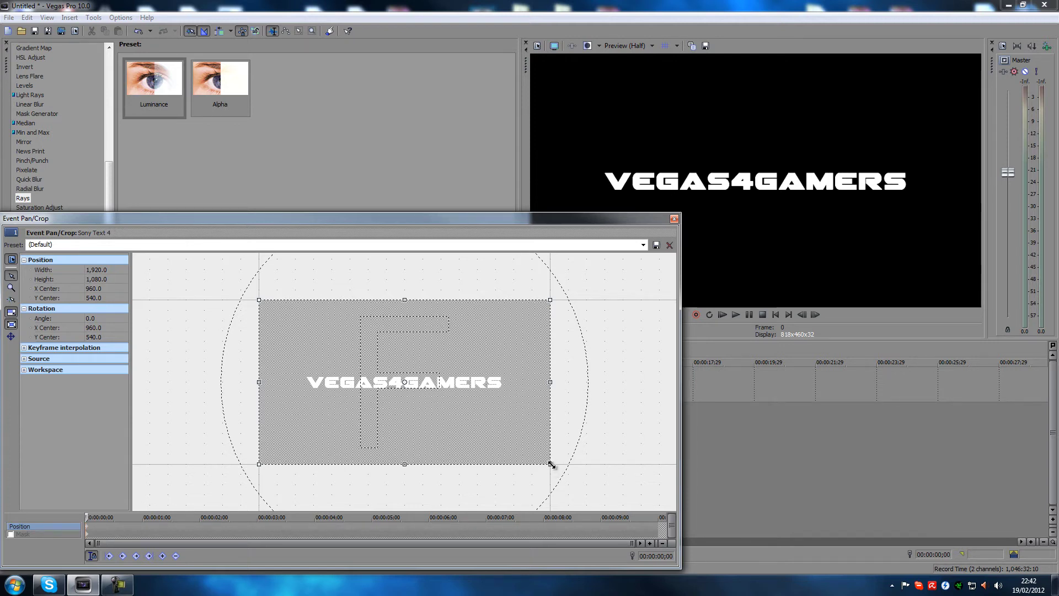
pyautogui.moveTo(551, 465); pyautogui.dragTo(623, 502)
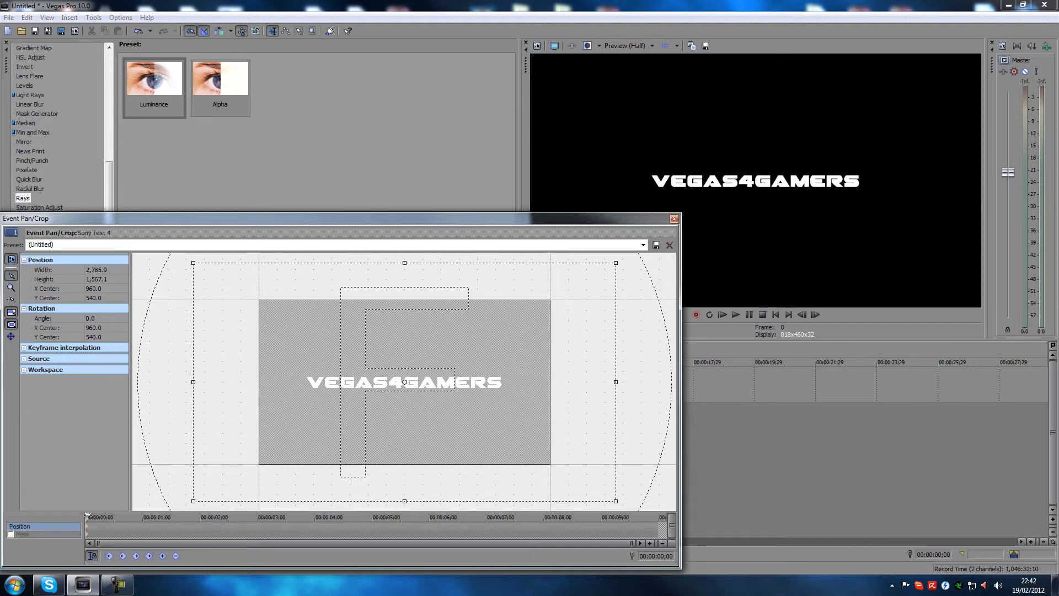
# - Add a position keyframe at 00:00:01;00
pyautogui.moveTo(97, 516); pyautogui.dragTo(104, 516)
pyautogui.moveTo(137, 519); pyautogui.dragTo(142, 519)
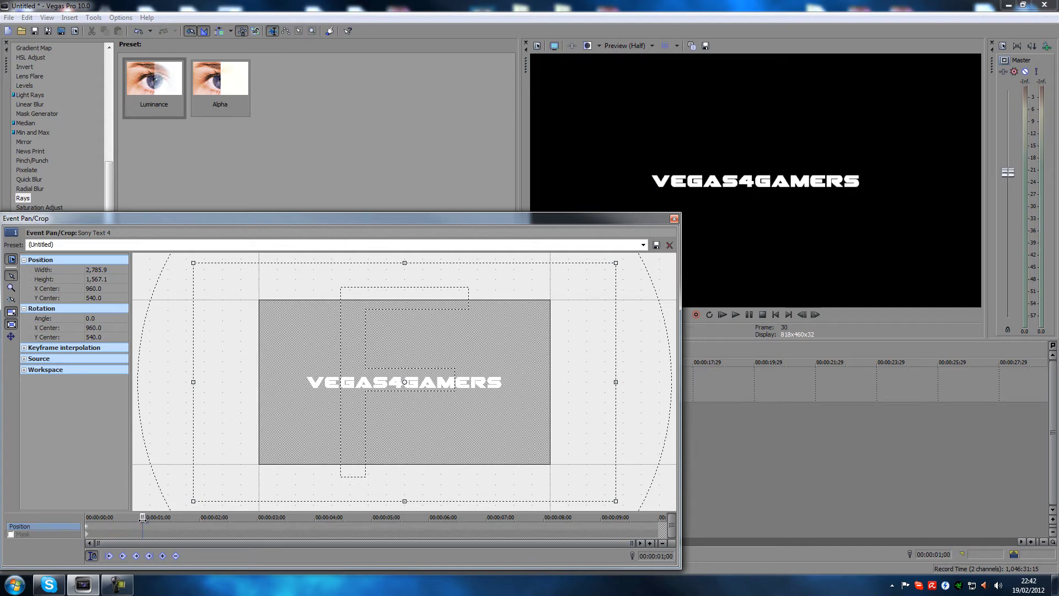
pyautogui.click(163, 556)
# - Restore the one-second keyframe to the full frame and add a keyframe at 00:00:10;00
pyautogui.rightClick(421, 399)
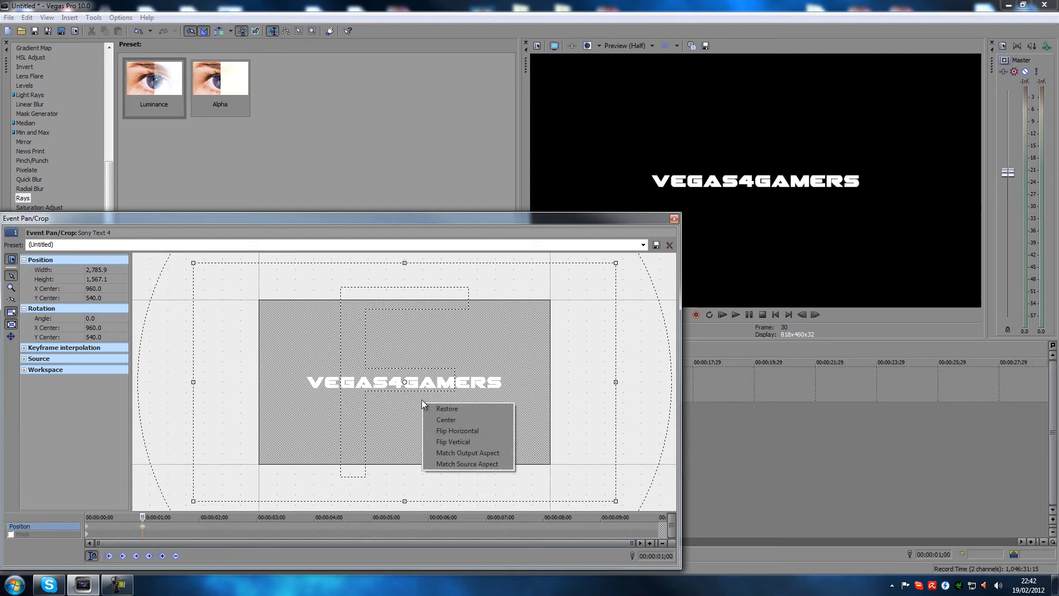
pyautogui.click(449, 408)
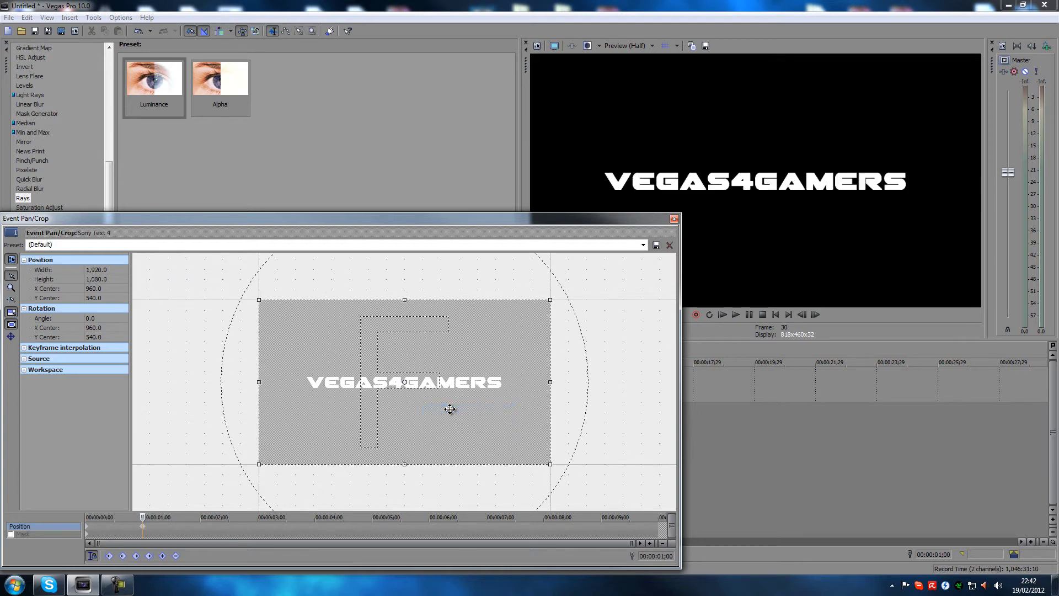
pyautogui.moveTo(144, 517); pyautogui.dragTo(602, 508)
pyautogui.moveTo(601, 516); pyautogui.dragTo(660, 515)
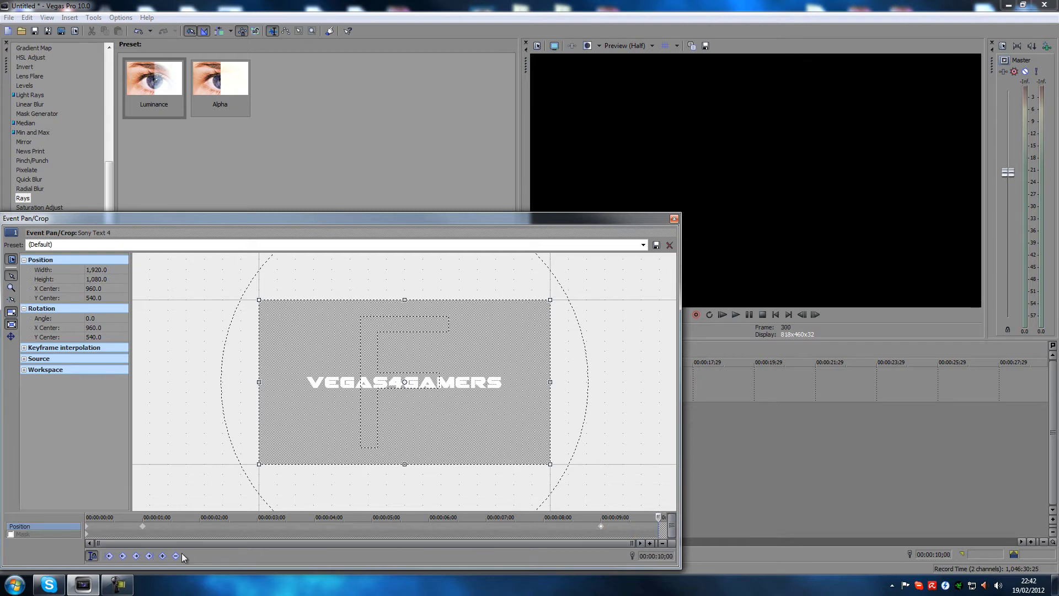
pyautogui.click(163, 556)
# - Copy the starting keyframe's zoomed-out framing
pyautogui.click(87, 530)
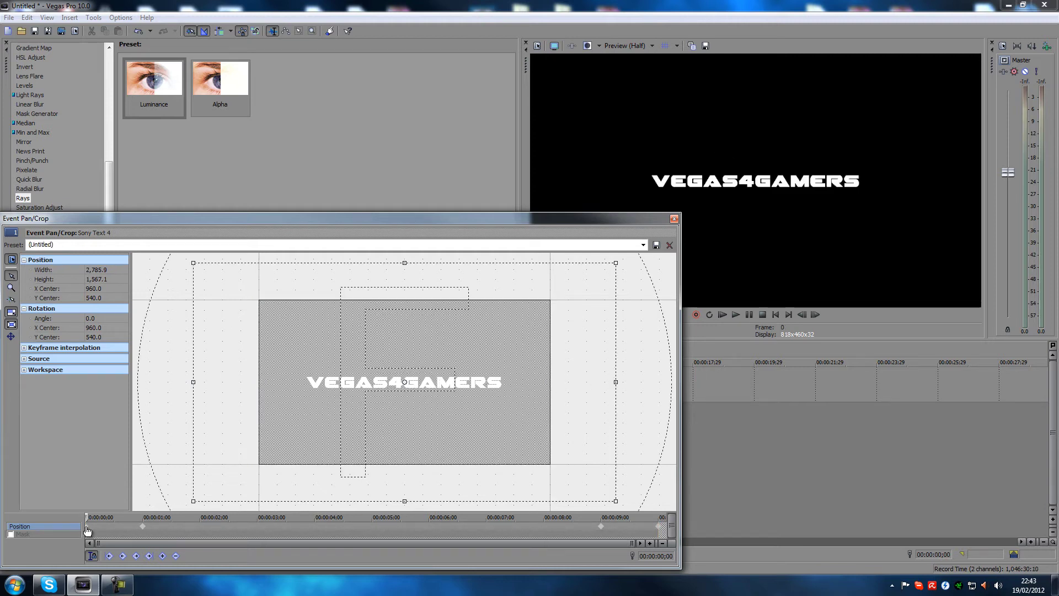
pyautogui.rightClick(87, 529)
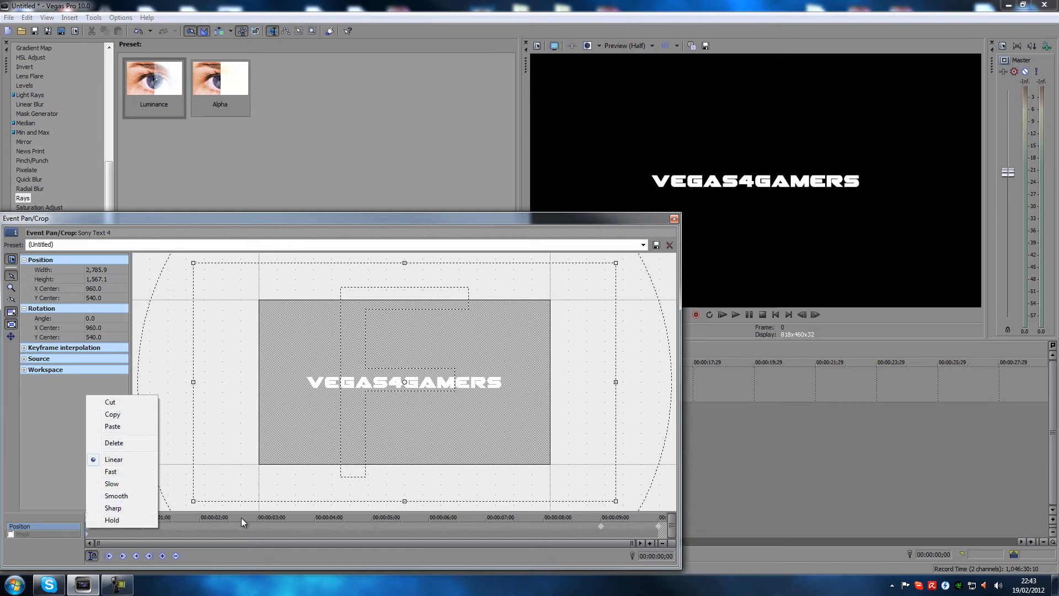
pyautogui.click(180, 532)
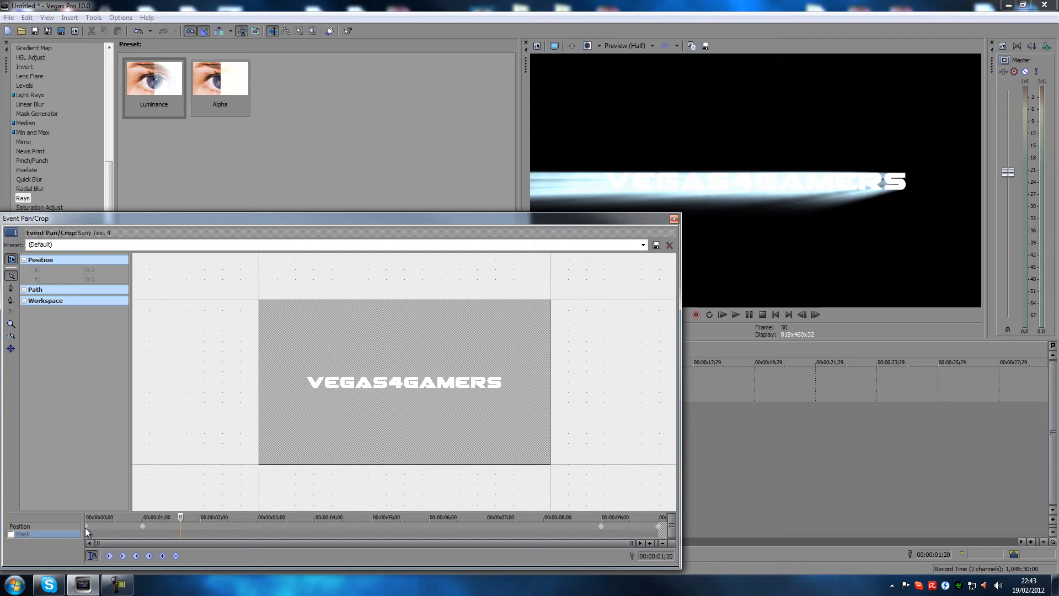
pyautogui.click(86, 527)
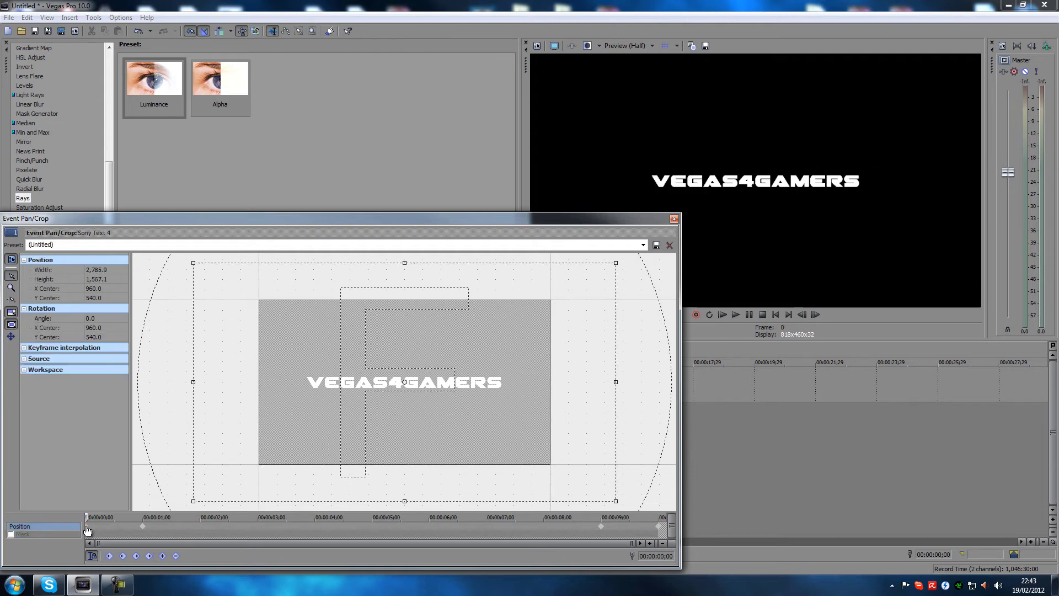
pyautogui.rightClick(86, 528)
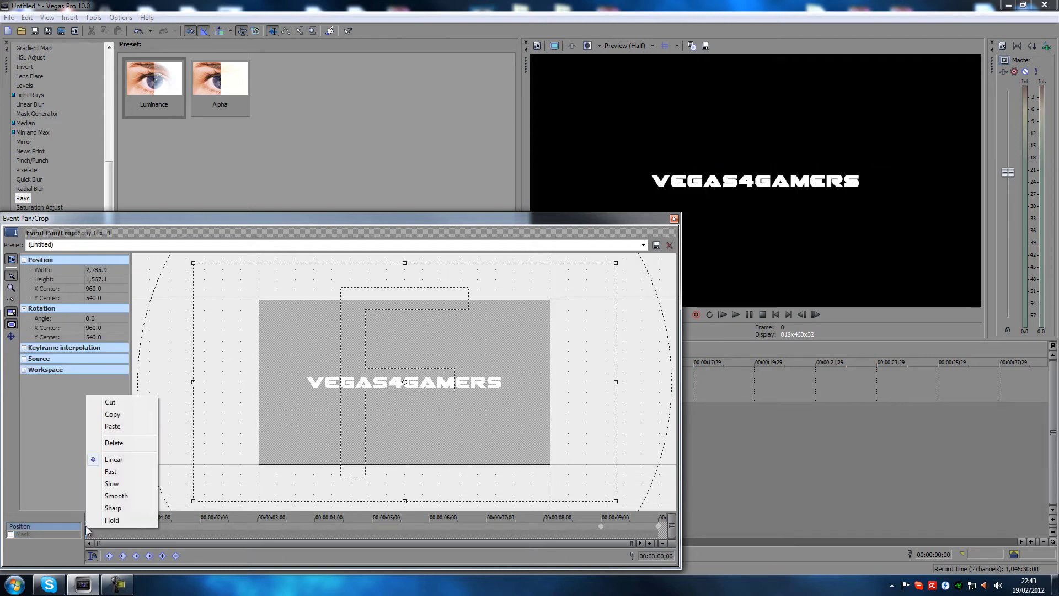
pyautogui.click(119, 417)
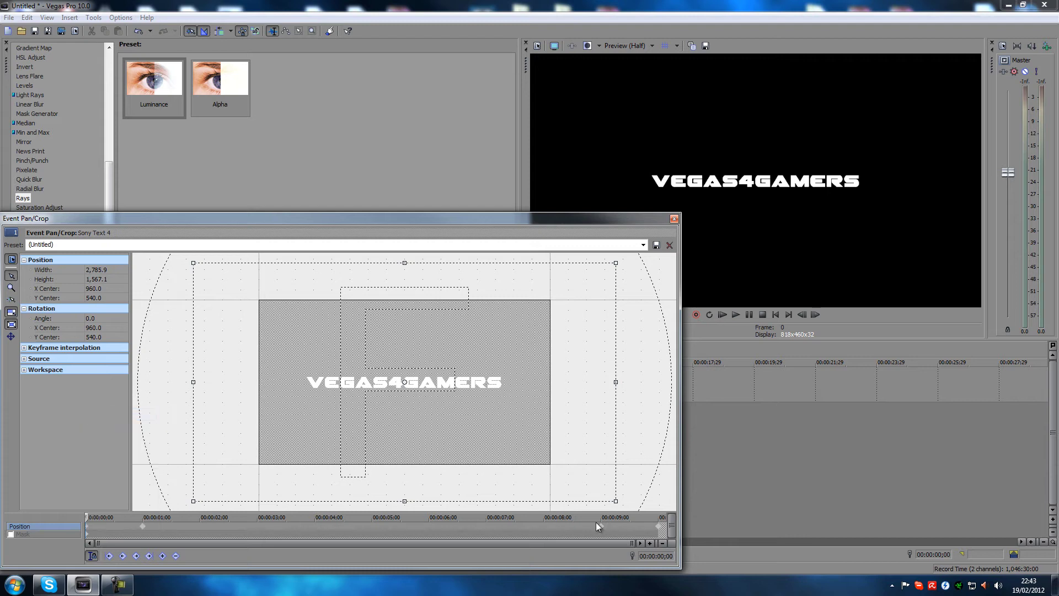
# - Paste the starting framing onto the 10;00 keyframe and close the pan/crop editor
pyautogui.click(659, 531)
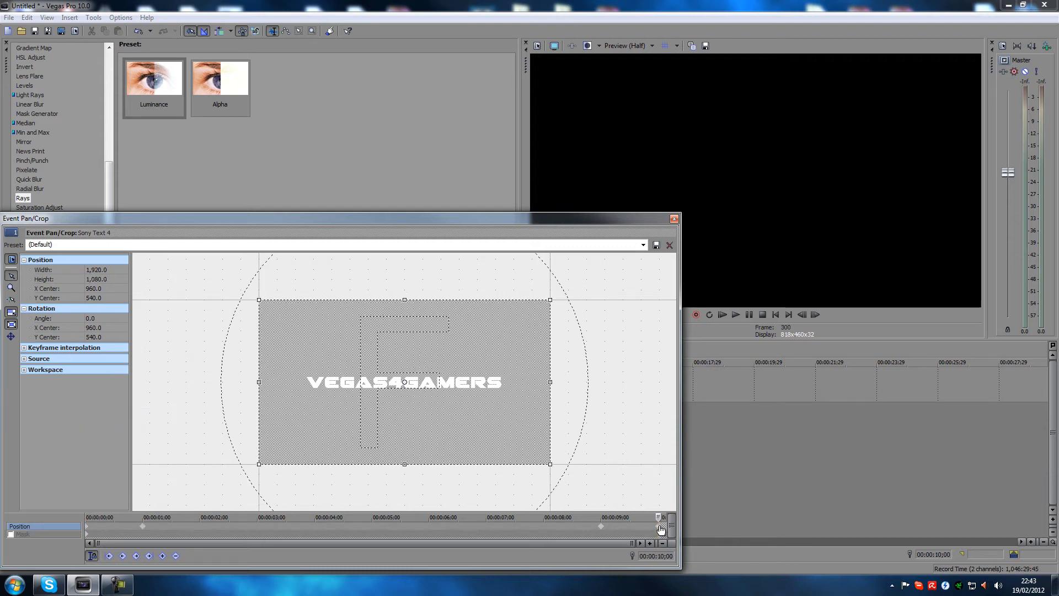
pyautogui.rightClick(657, 526)
pyautogui.click(691, 427)
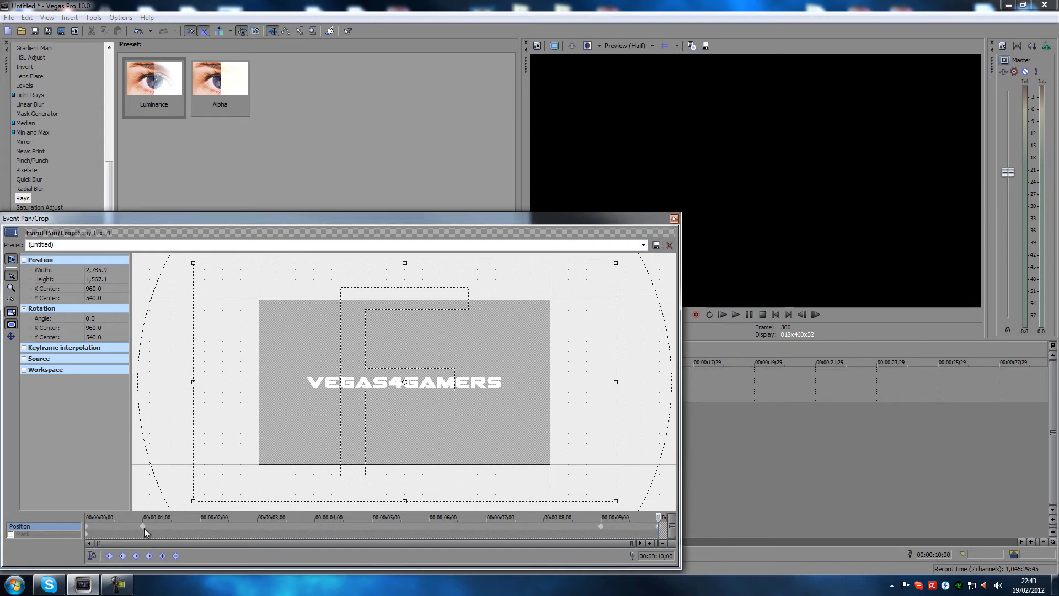
pyautogui.click(674, 219)
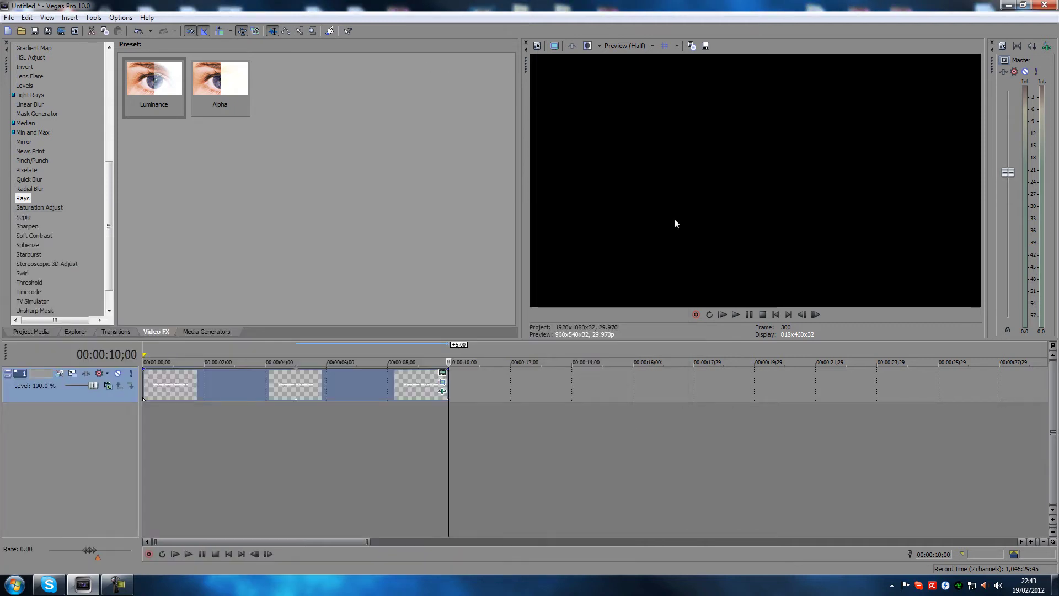
pyautogui.click(331, 466)
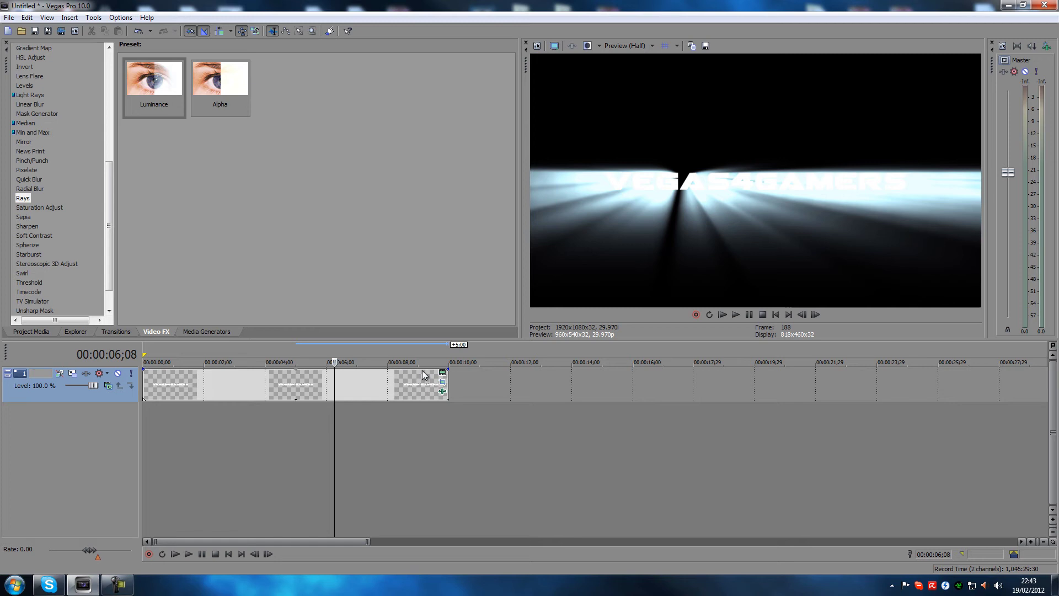
# - Play the title from 00:00:00;00, stop, and reopen the title's Event Pan/Crop window
pyautogui.click(227, 554)
pyautogui.click(186, 553)
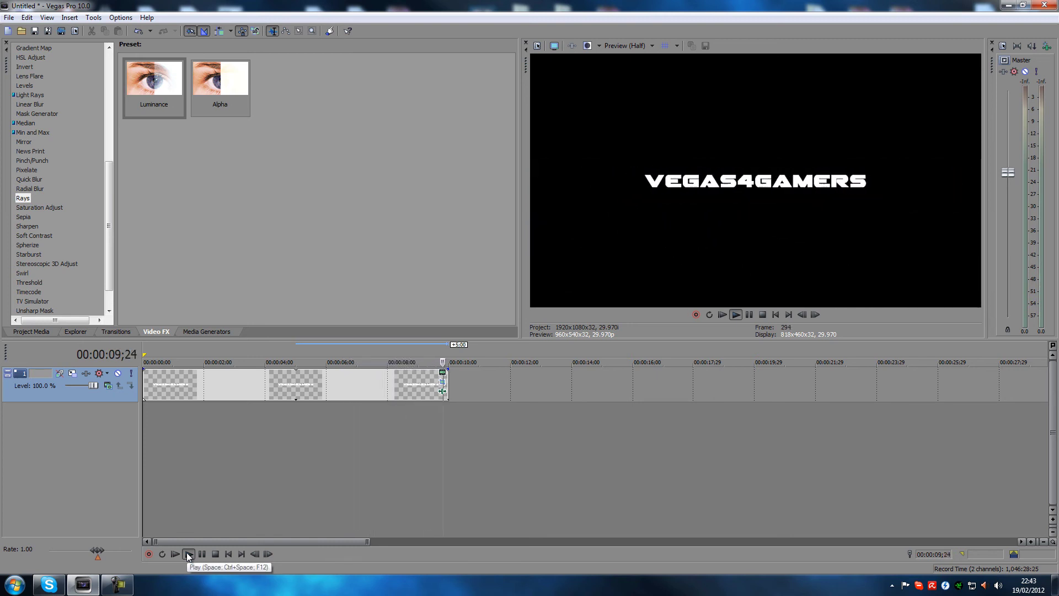
pyautogui.click(215, 554)
pyautogui.click(442, 382)
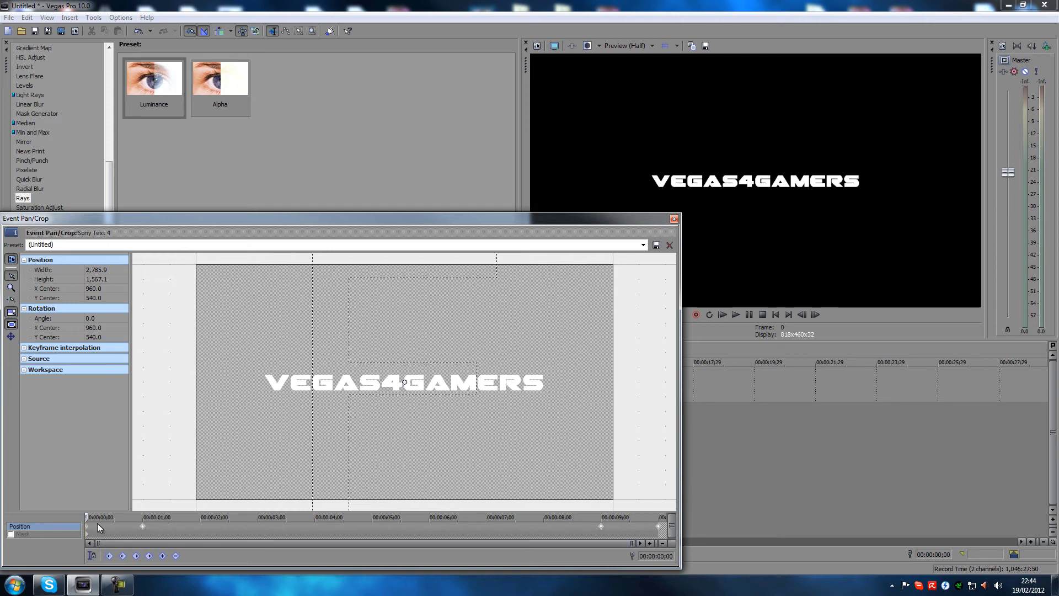
# - Switch the Pan/Crop position keyframes to Smooth interpolation and close the editor
pyautogui.rightClick(143, 528)
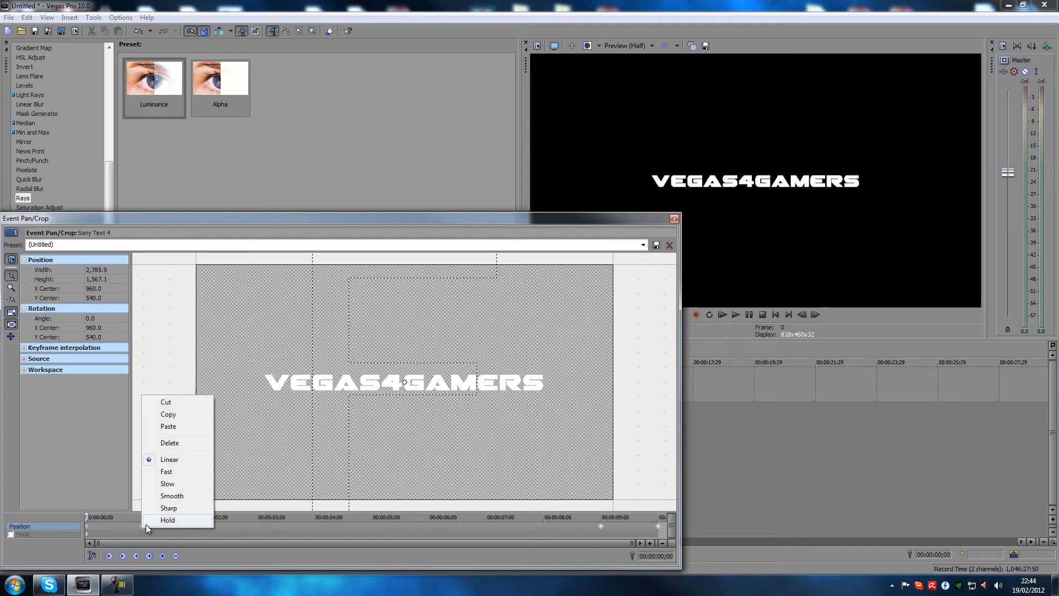
pyautogui.click(177, 495)
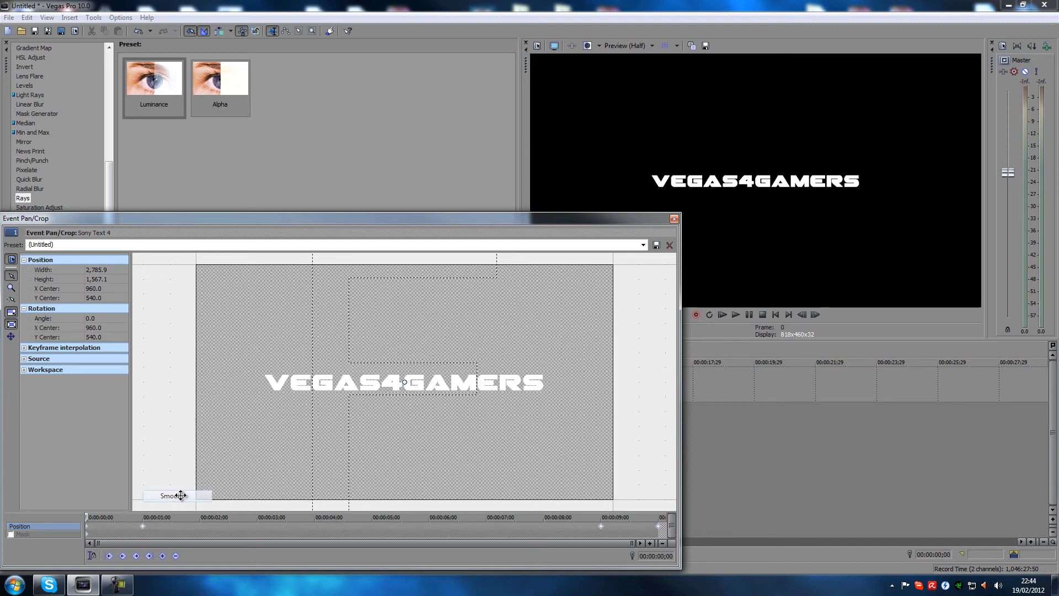
pyautogui.click(674, 219)
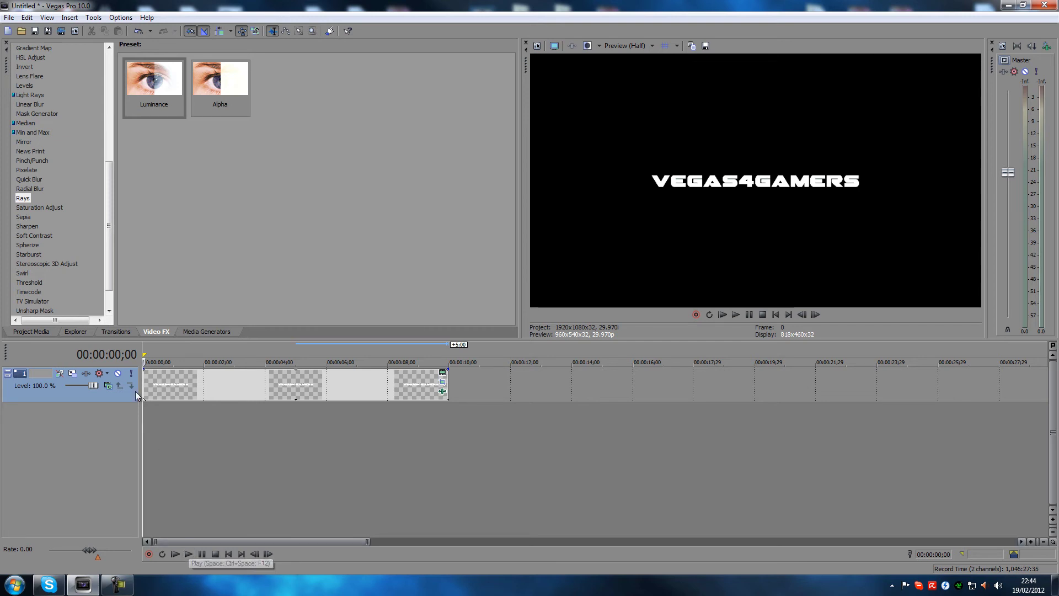
# - Play the smoothly zooming title again, stop, and reopen its Pan/Crop window
pyautogui.click(187, 555)
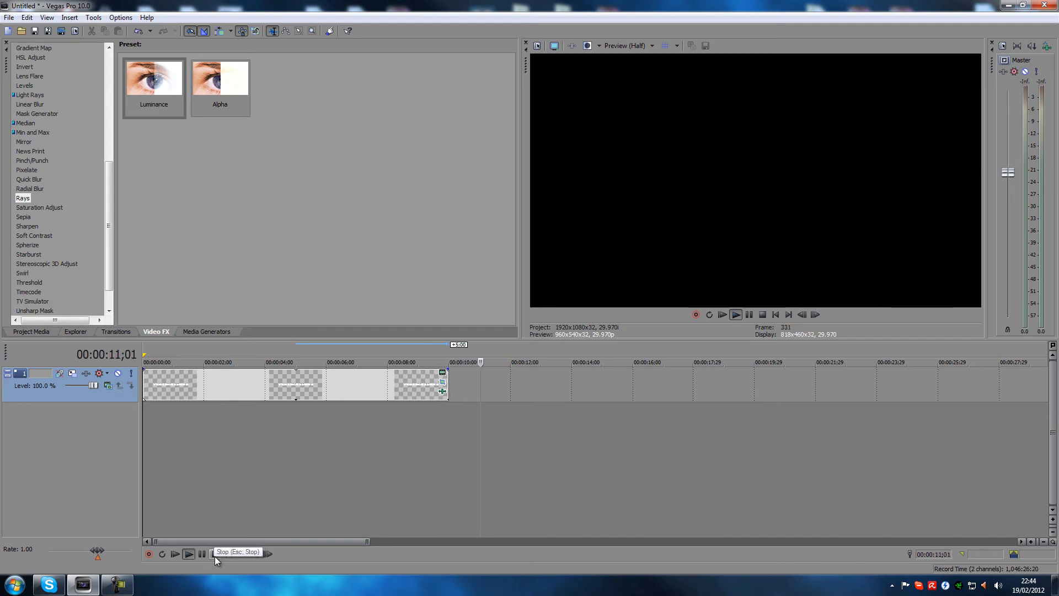
pyautogui.click(215, 554)
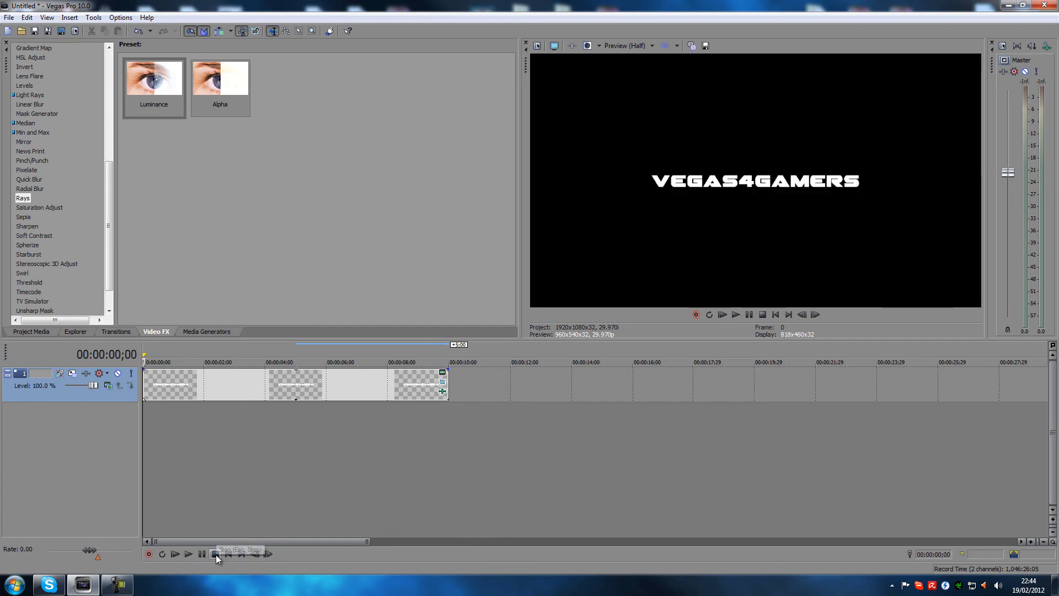
pyautogui.click(442, 382)
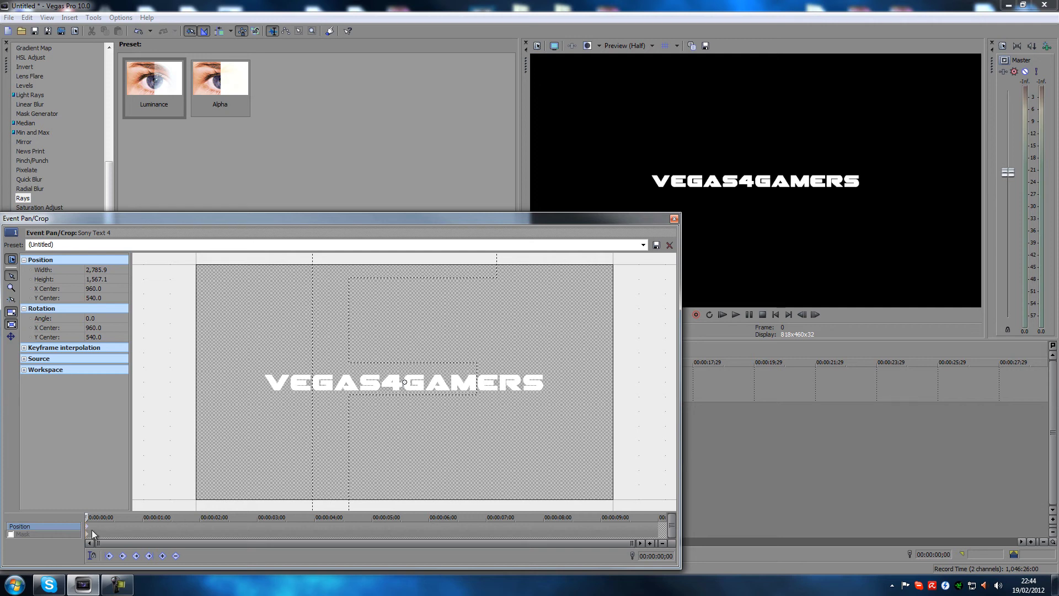
# - Restore the crop to the full default frame, close Pan/Crop, and show the Transitions list
pyautogui.rightClick(359, 425)
pyautogui.click(396, 434)
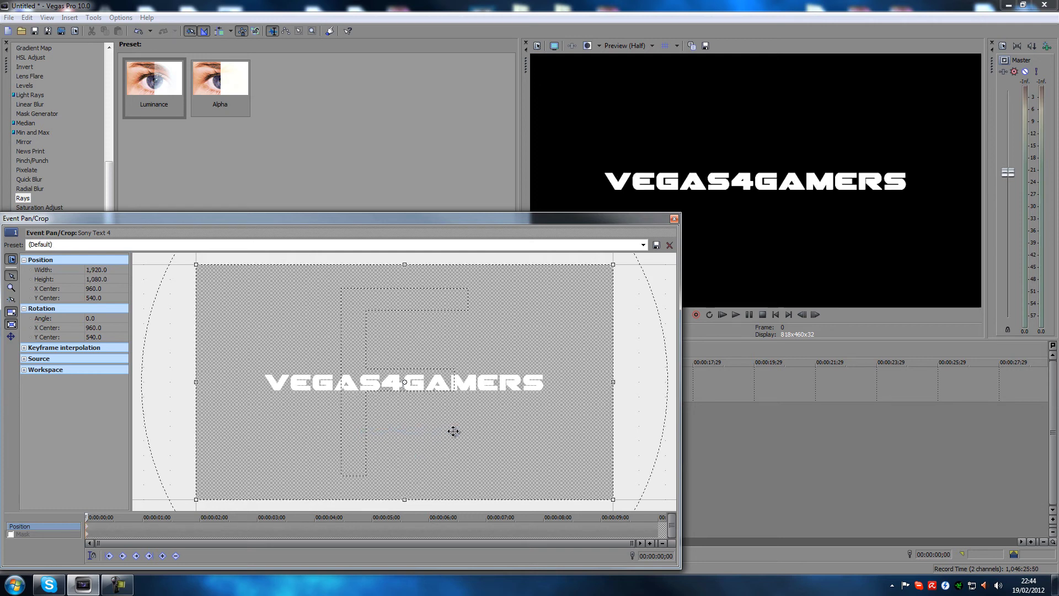
pyautogui.click(674, 219)
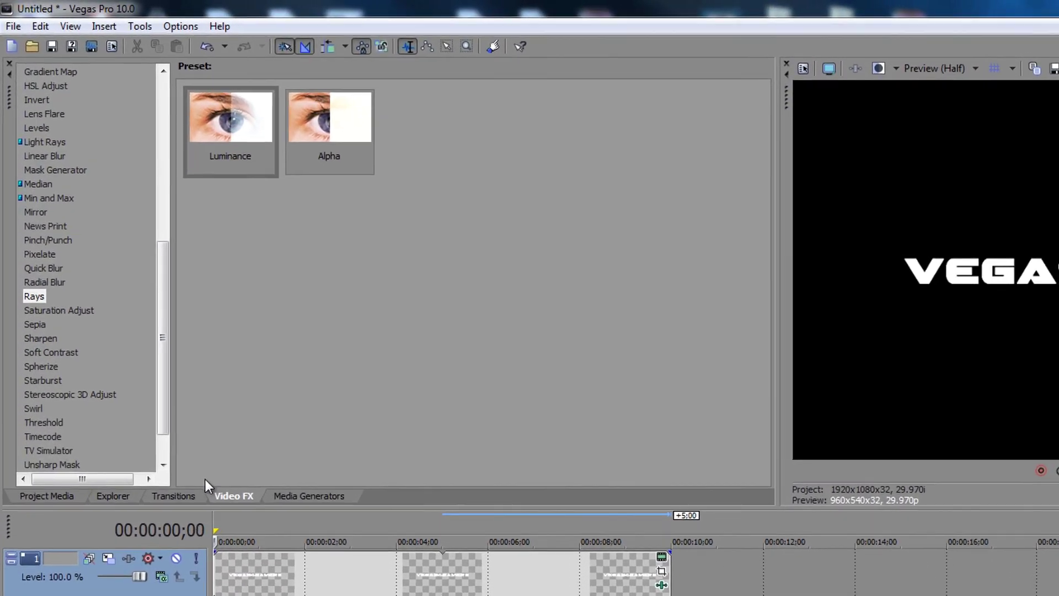
pyautogui.click(172, 497)
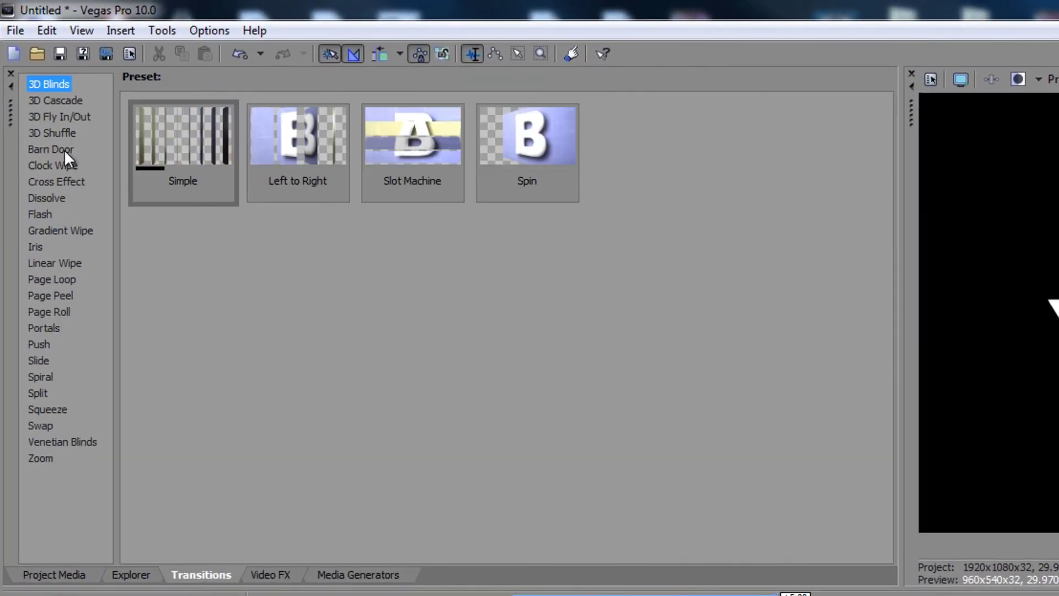
# - Add Cross Blur A/B transitions at the title event's start and end, checking the blur-in
pyautogui.click(65, 182)
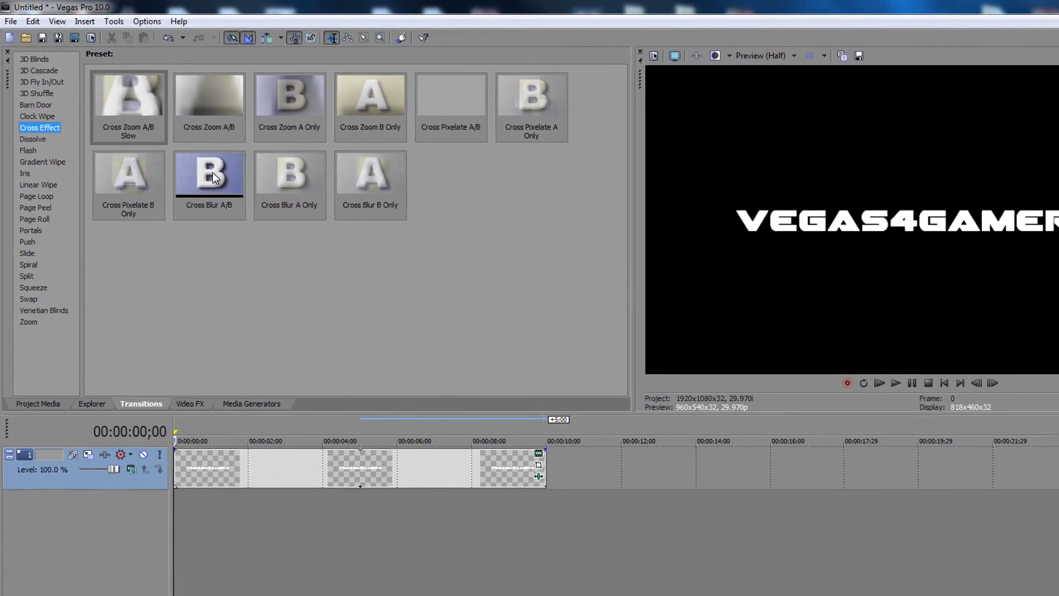
pyautogui.moveTo(234, 193); pyautogui.dragTo(222, 420)
pyautogui.moveTo(166, 313); pyautogui.dragTo(143, 389)
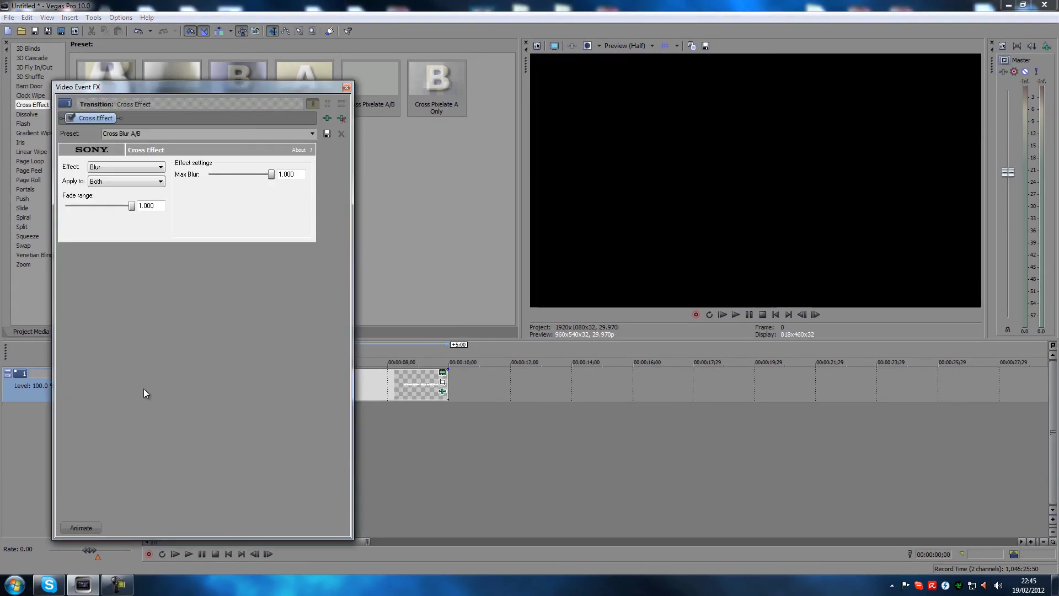
pyautogui.click(346, 88)
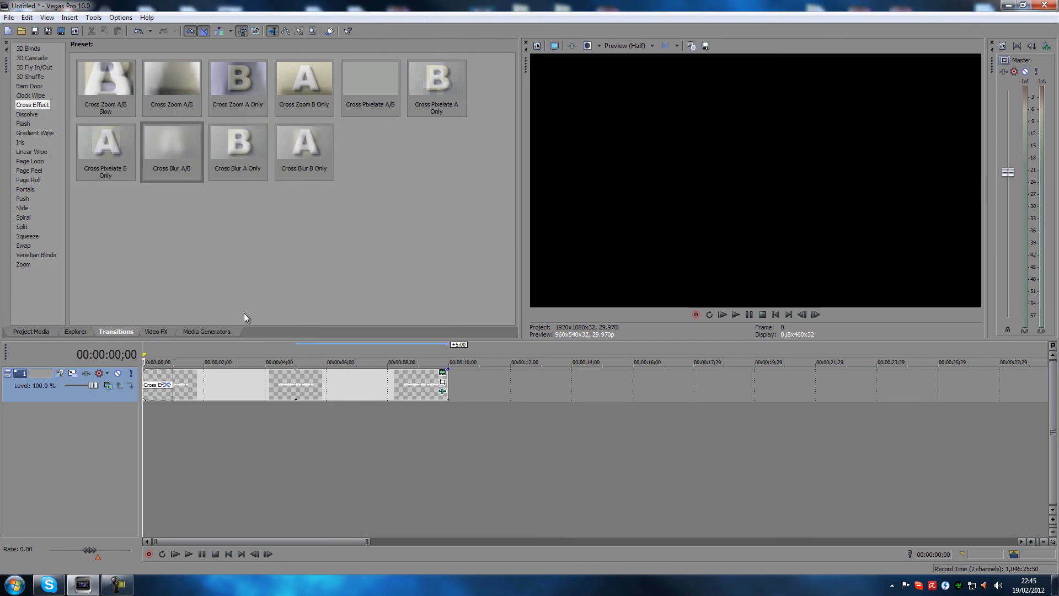
pyautogui.click(170, 417)
pyautogui.click(173, 419)
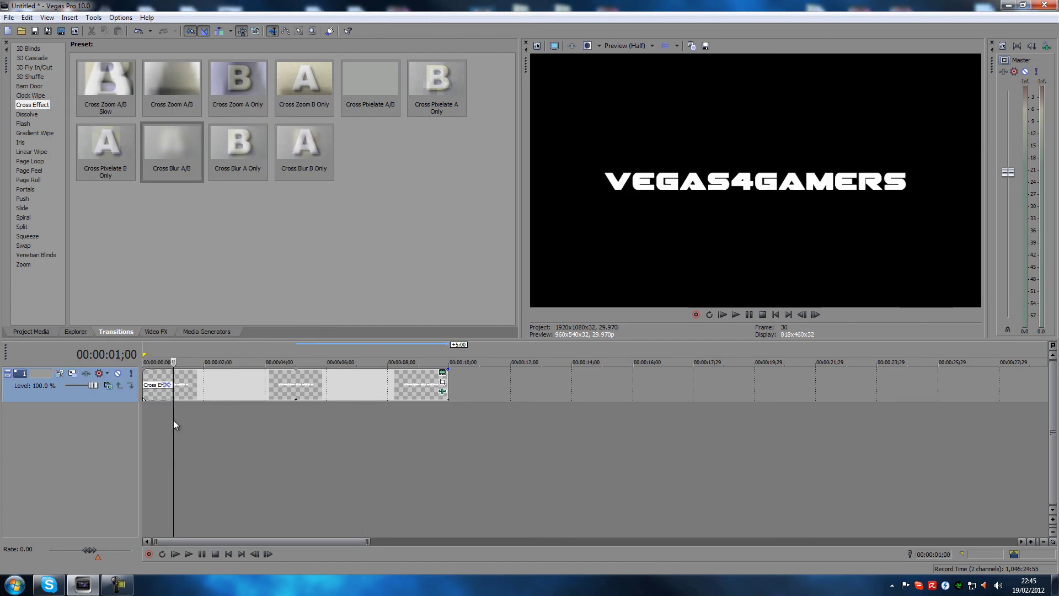
pyautogui.click(164, 425)
pyautogui.moveTo(162, 146); pyautogui.dragTo(448, 391)
# - Close the end transition's settings and preview the title from the beginning
pyautogui.click(347, 89)
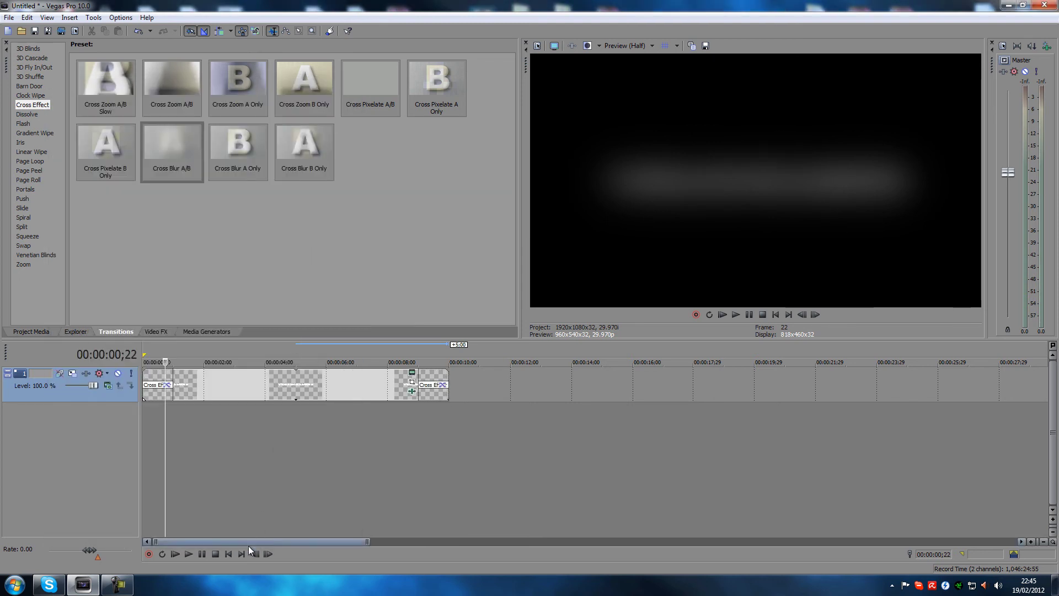
pyautogui.click(229, 554)
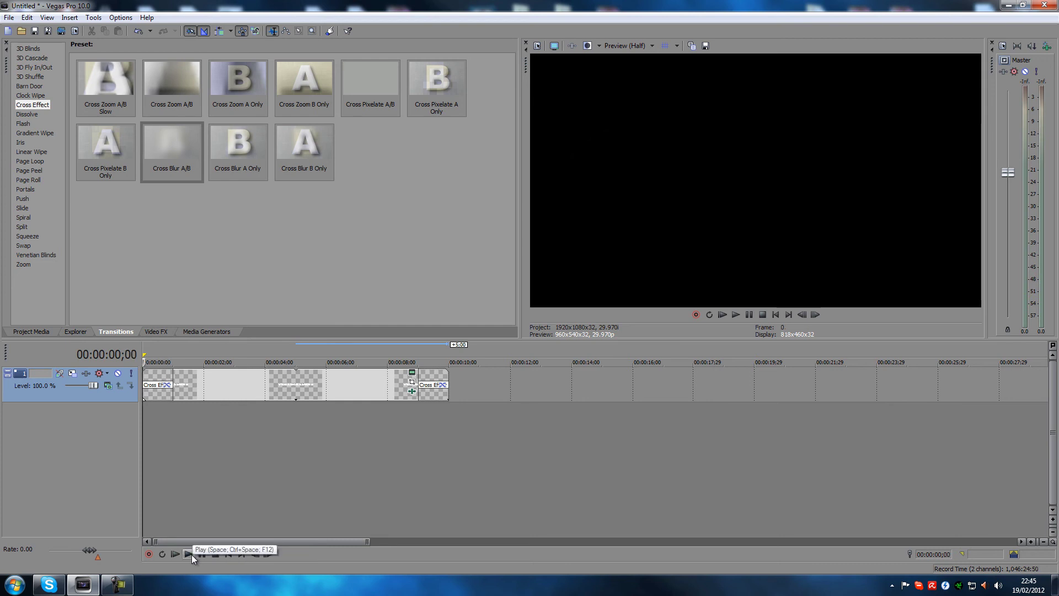
pyautogui.click(188, 554)
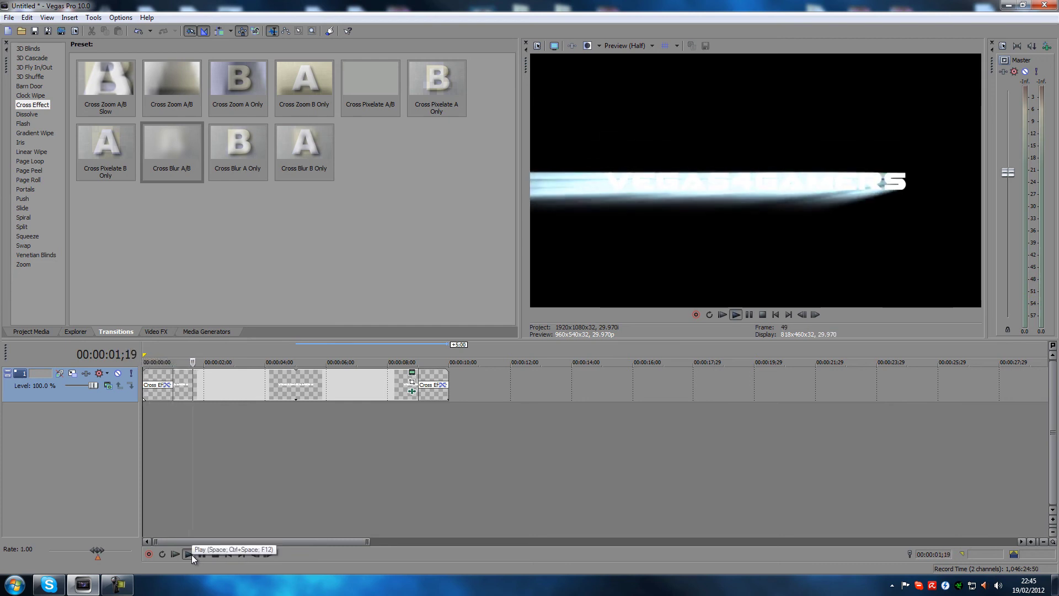
pyautogui.click(191, 554)
pyautogui.click(191, 554)
pyautogui.click(191, 554)
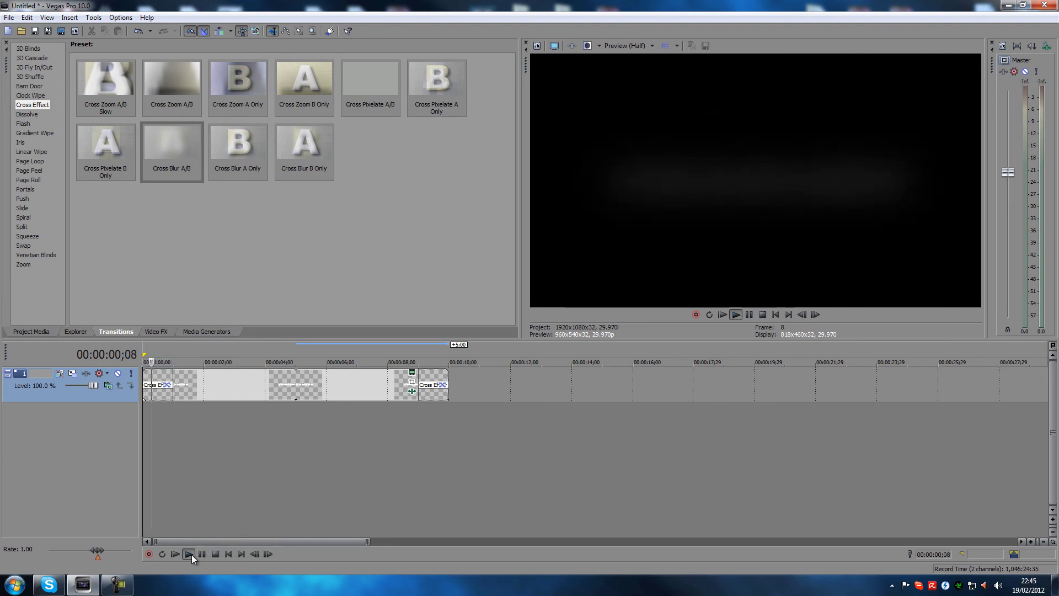
pyautogui.click(191, 554)
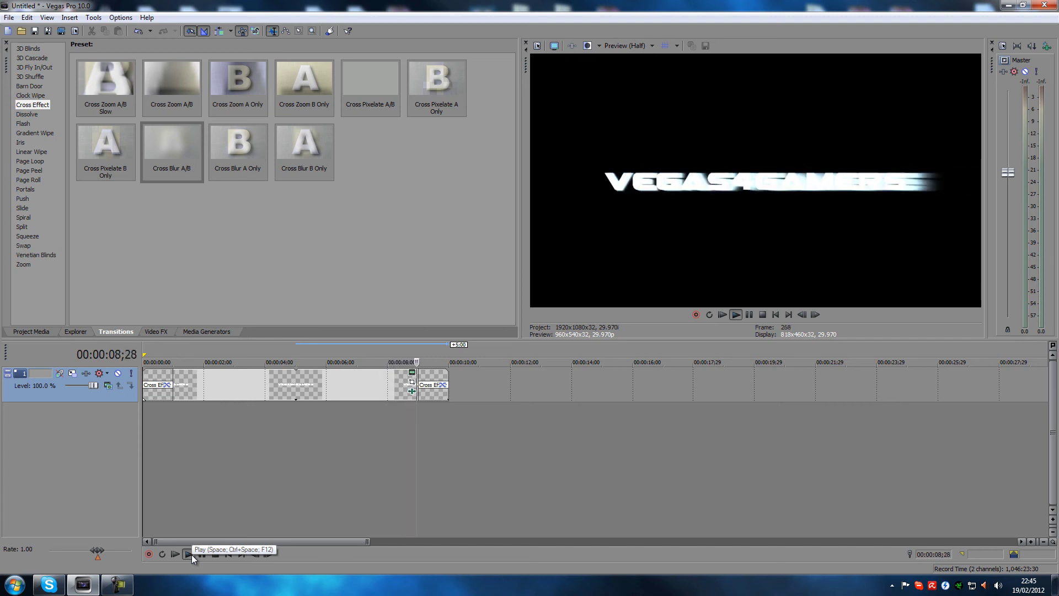
# - Replay the ending blur-out from about eight seconds, then stop and return to start
pyautogui.click(397, 501)
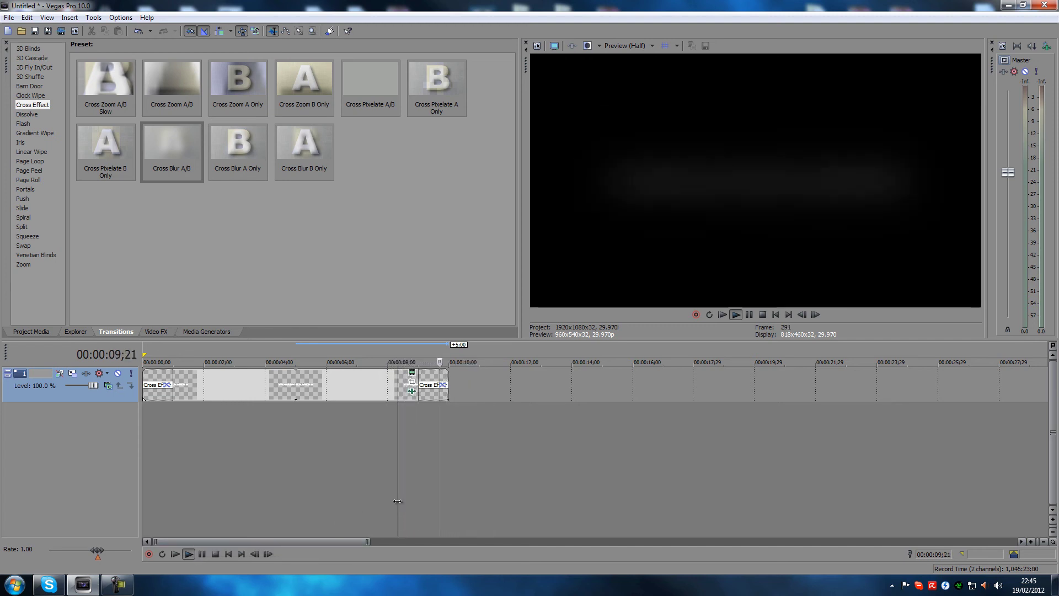
pyautogui.click(191, 554)
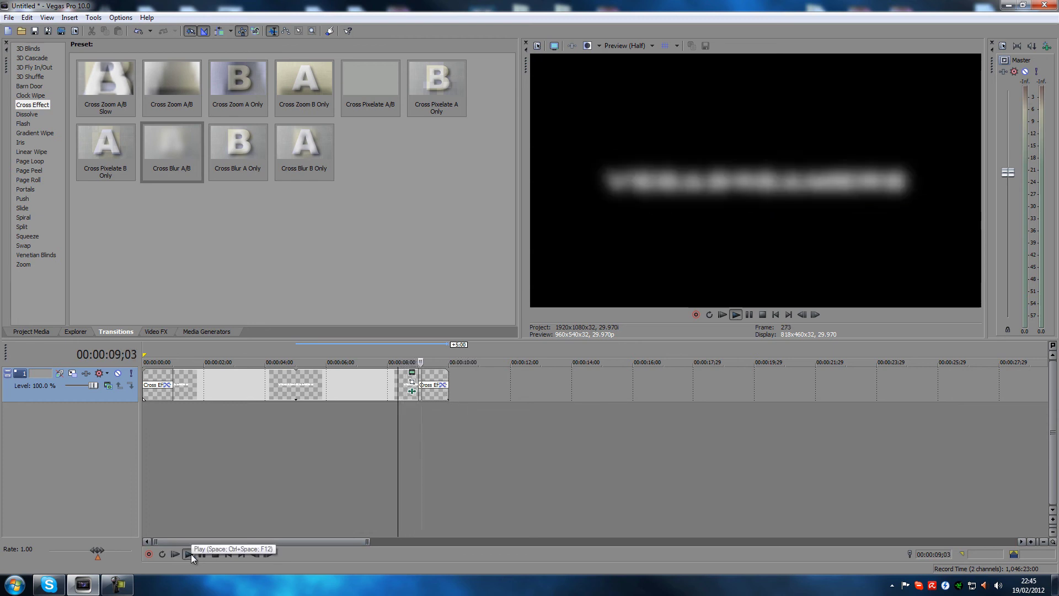
pyautogui.click(191, 553)
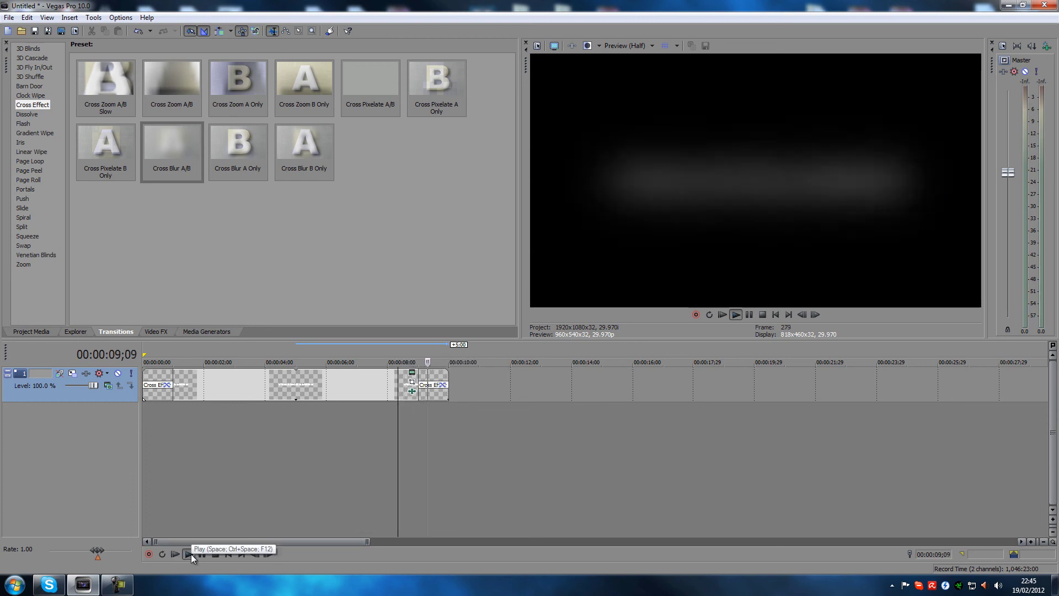
pyautogui.click(191, 554)
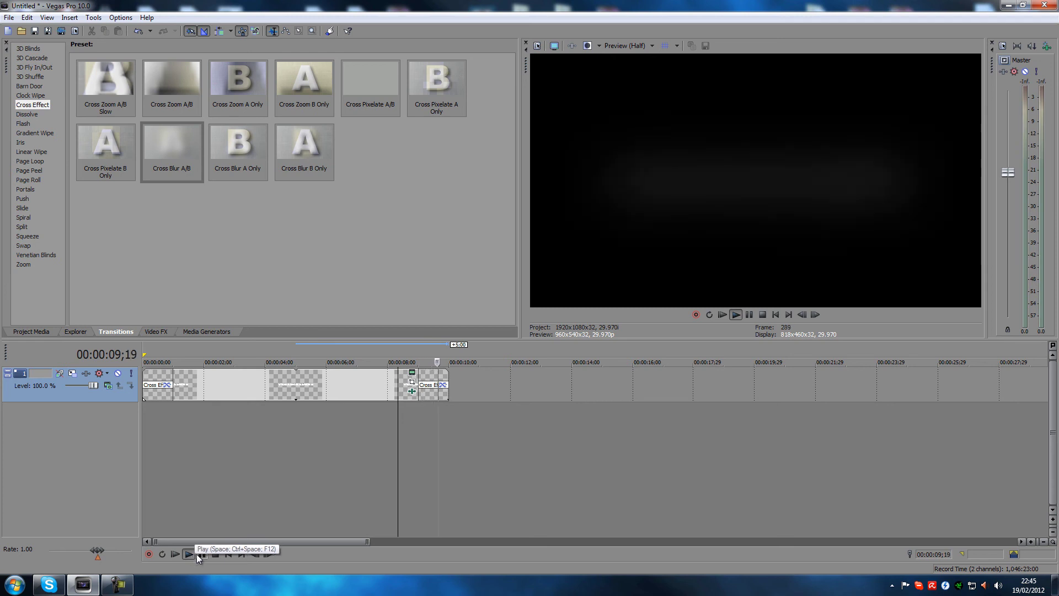
pyautogui.click(217, 554)
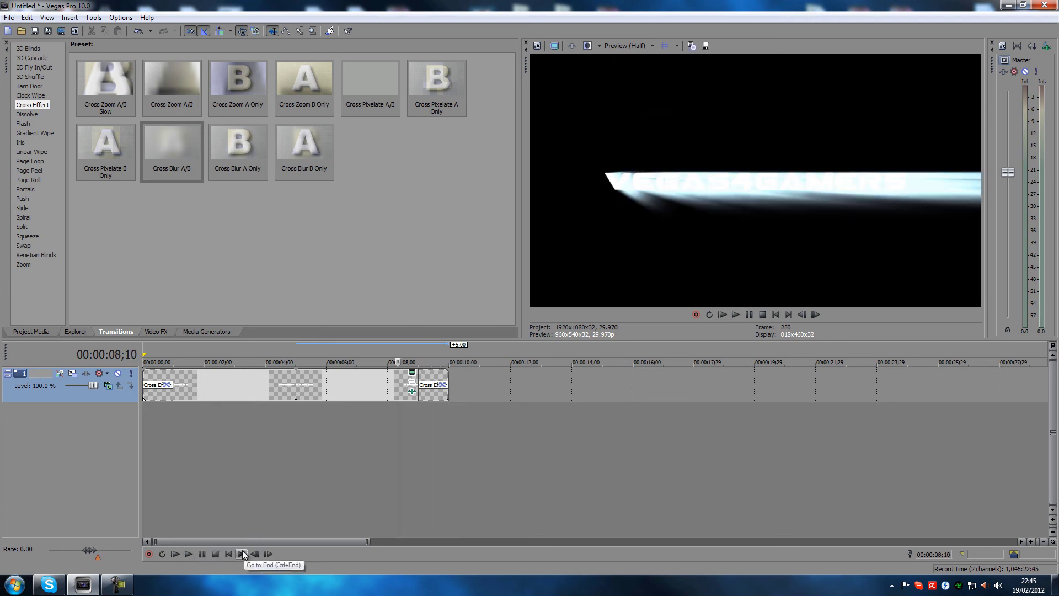
pyautogui.click(229, 553)
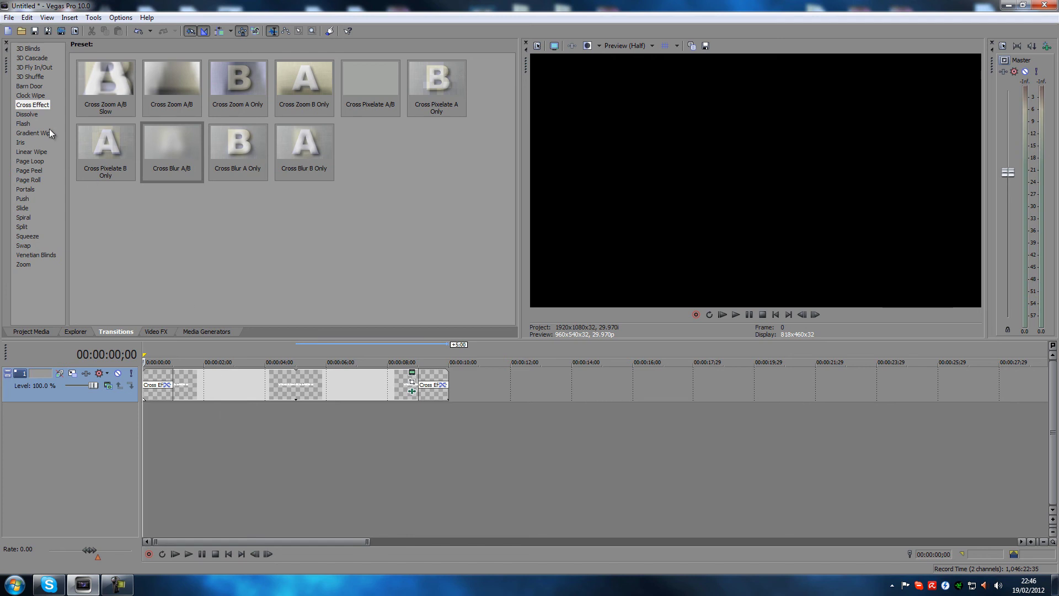
# - Select Chroma Blur in the Video FX list and view the title at five seconds
pyautogui.click(153, 331)
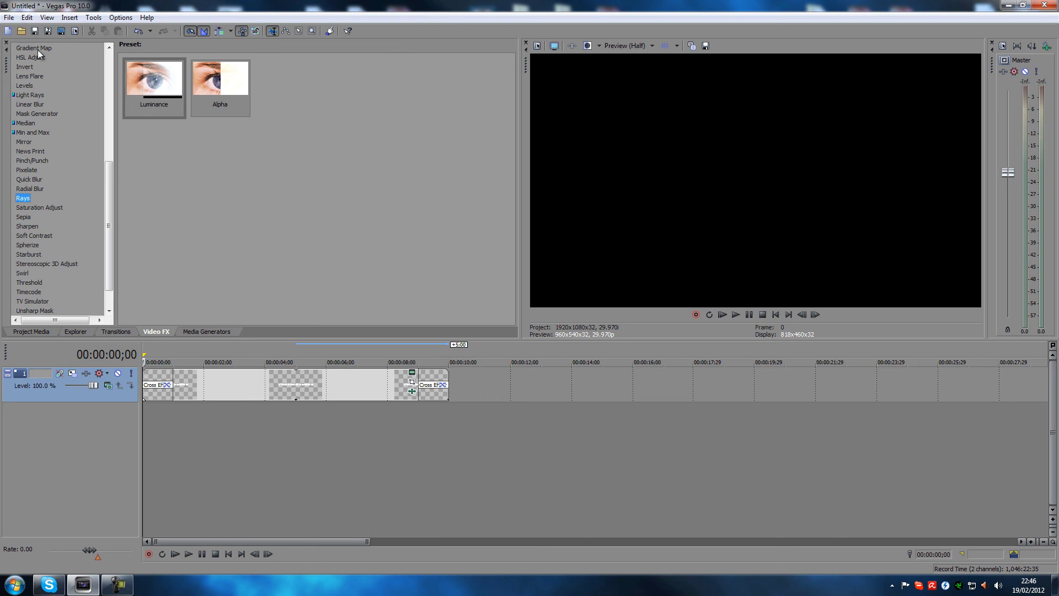
pyautogui.moveTo(107, 198); pyautogui.dragTo(101, 71)
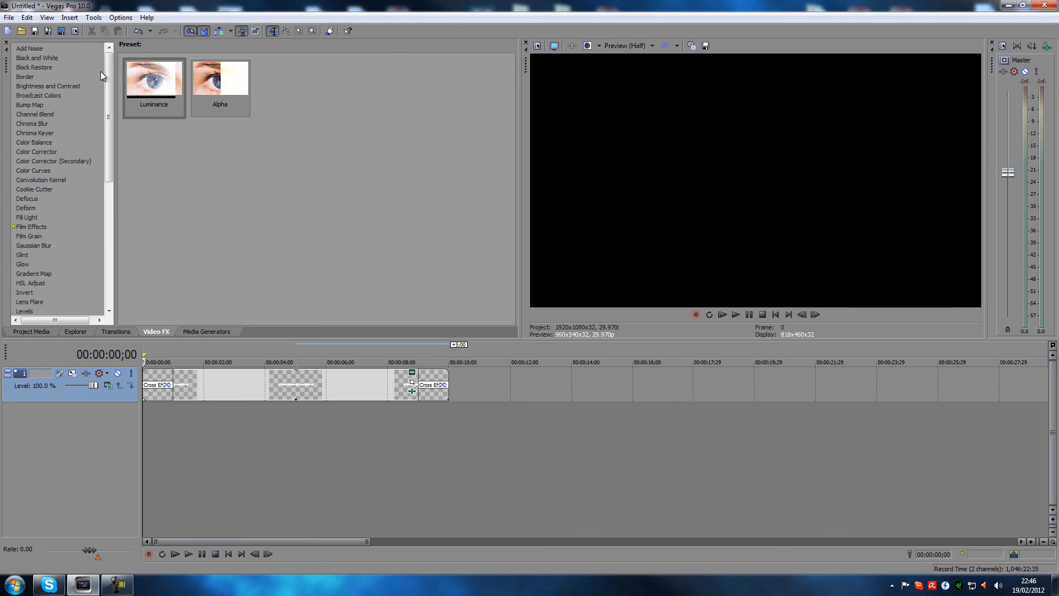
pyautogui.click(32, 122)
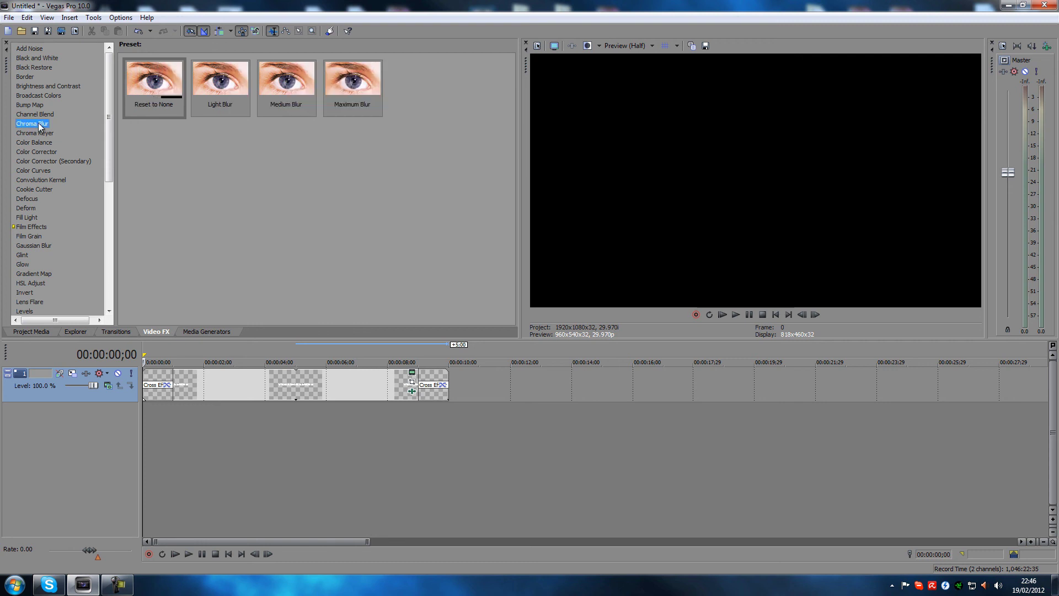
pyautogui.click(296, 431)
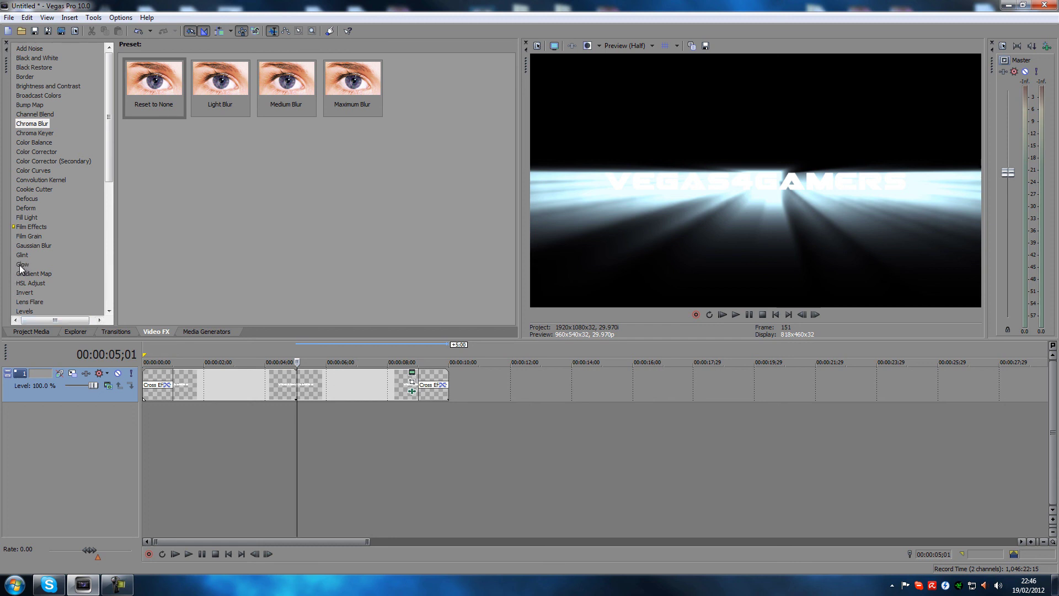
# - Play the whole title from 00:00:00;00, restarting it once
pyautogui.moveTo(110, 108)
pyautogui.mouseDown()
pyautogui.moveTo(110, 242)
pyautogui.moveTo(108, 88)
pyautogui.mouseUp()
pyautogui.click(229, 553)
pyautogui.click(189, 554)
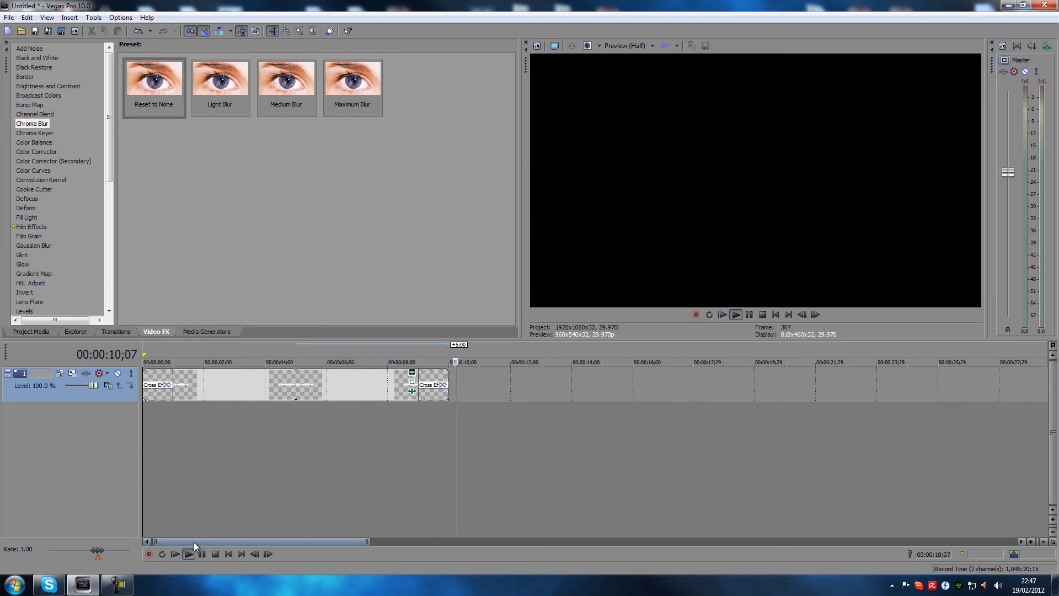
pyautogui.click(232, 552)
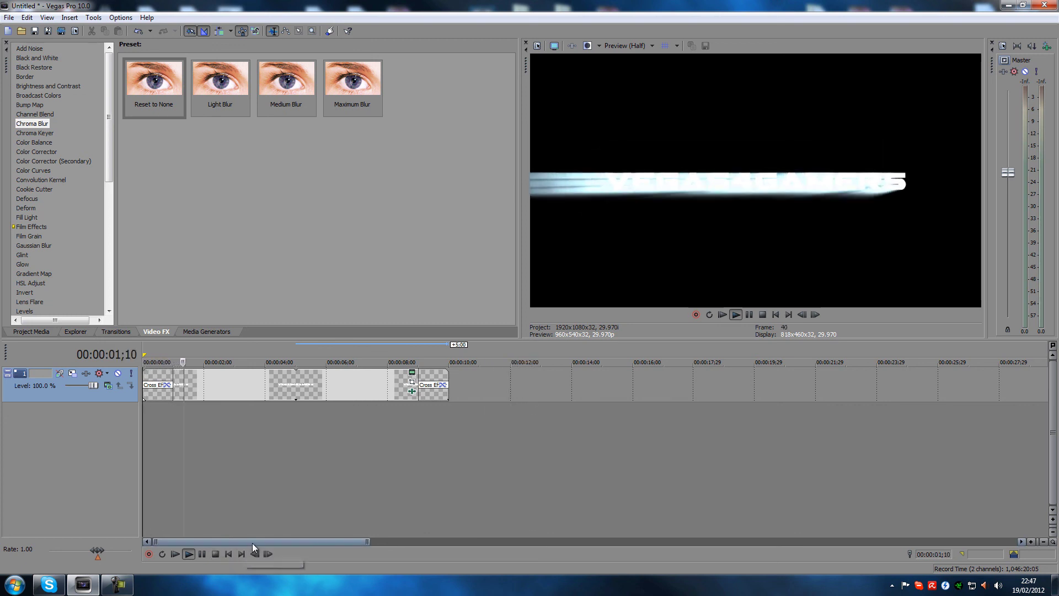